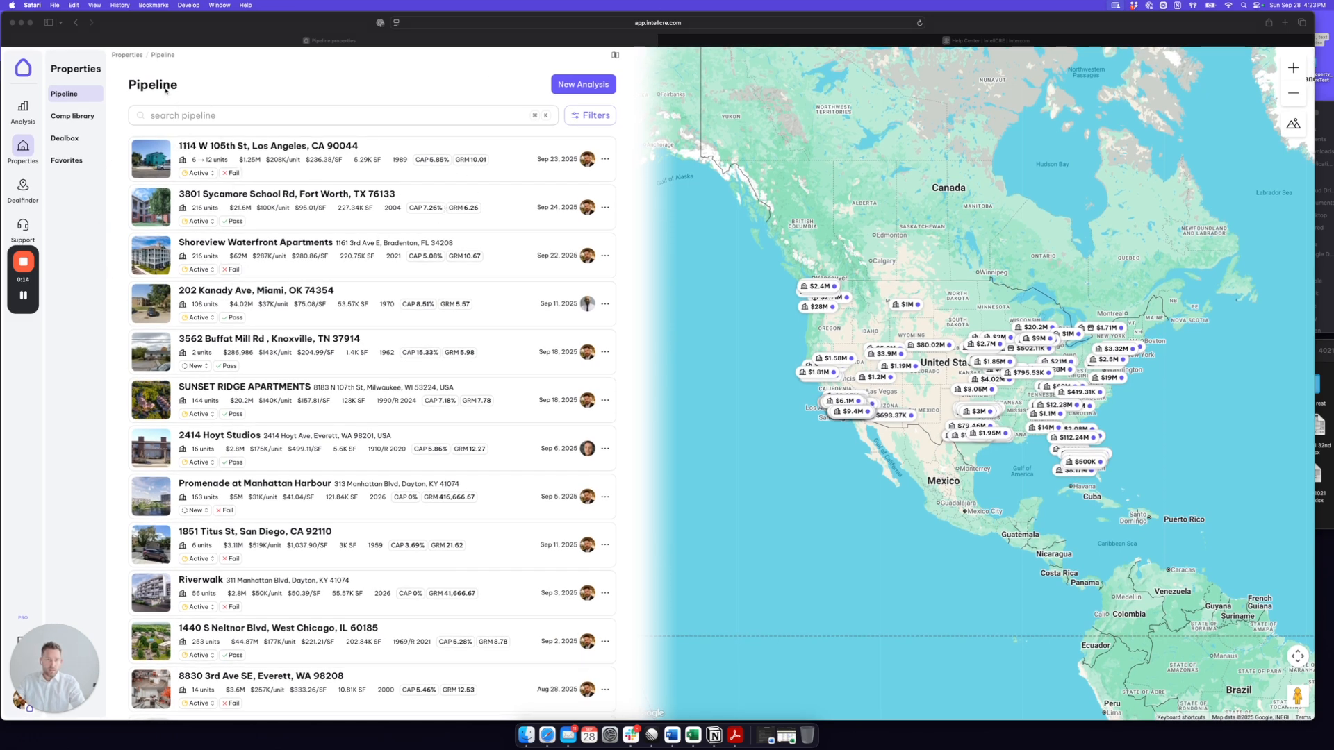
Step: Leave the property pipeline and open the new analysis page
scroll(243, 335, "down", 2)
scroll(229, 389, "up", 3)
left_click(27, 109)
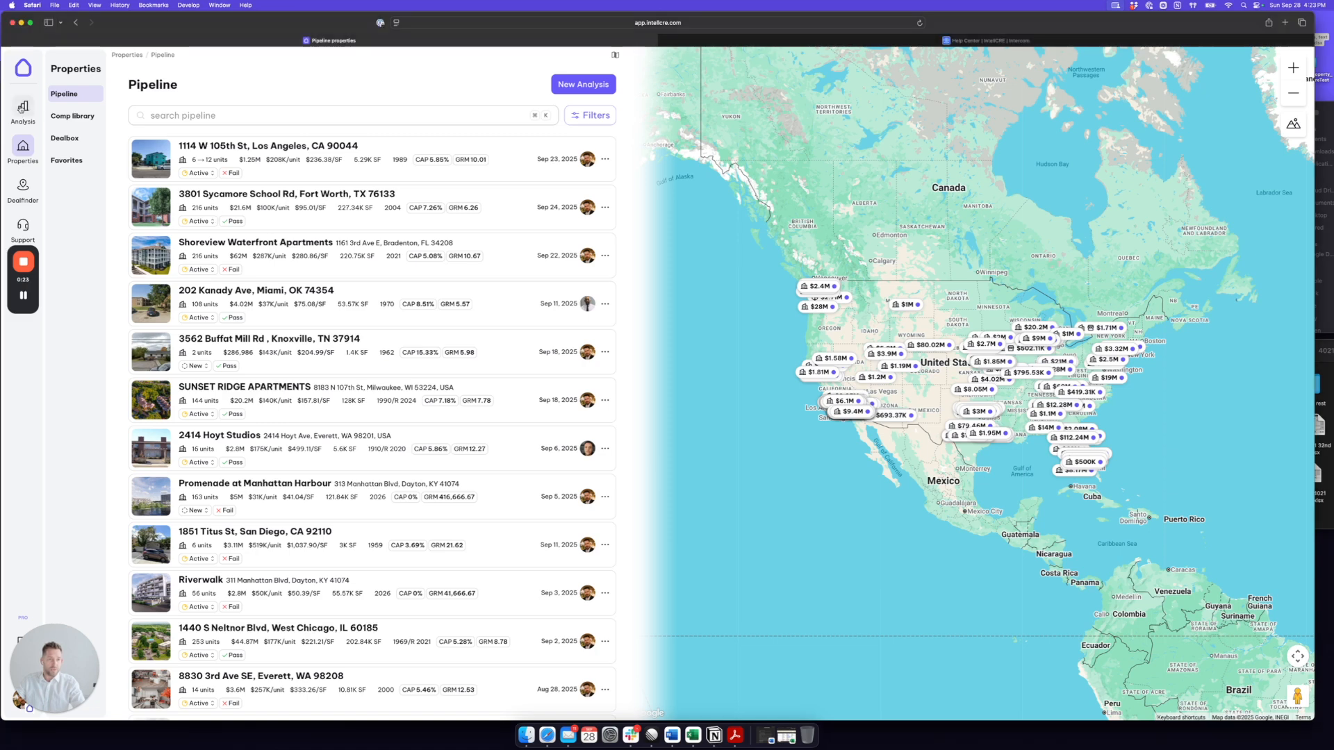
Step: Enter the property's street address, pick the matching San Diego suggestion, and start a full Analysis
key("super+v")
key("super+z")
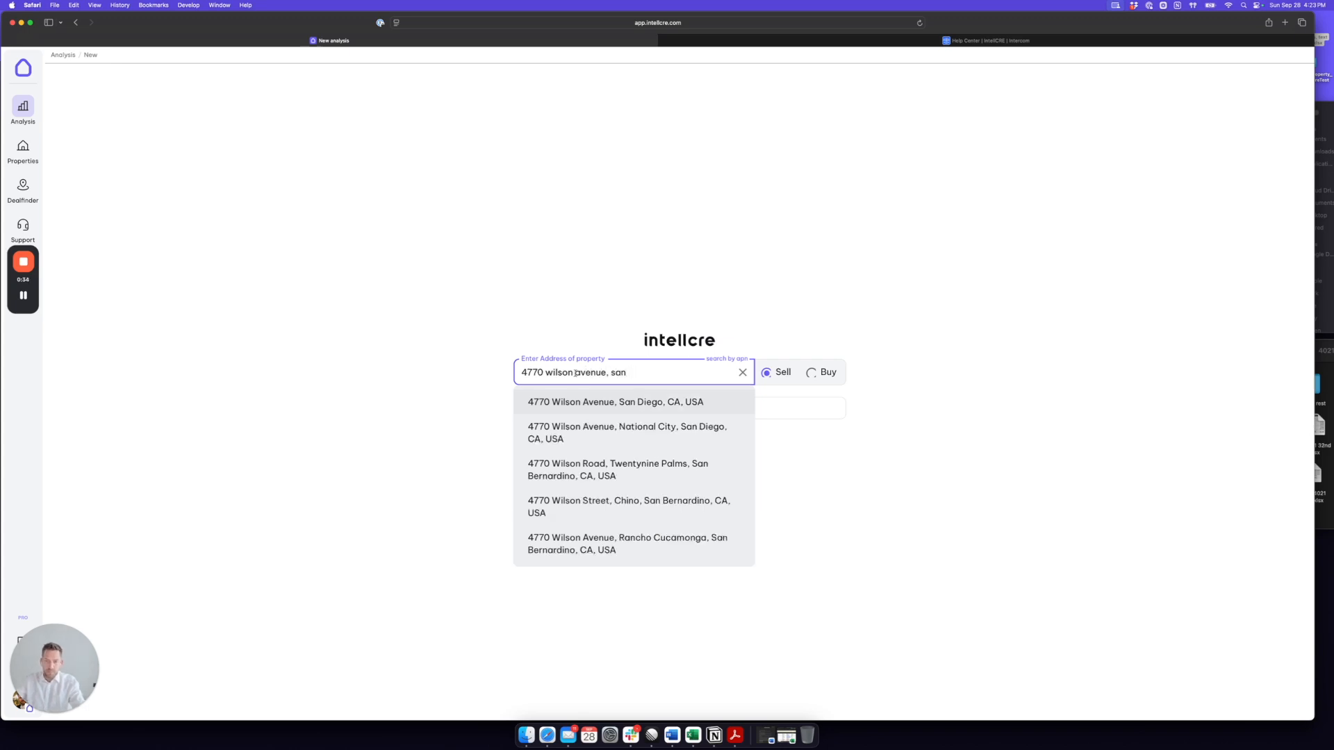
left_click(644, 403)
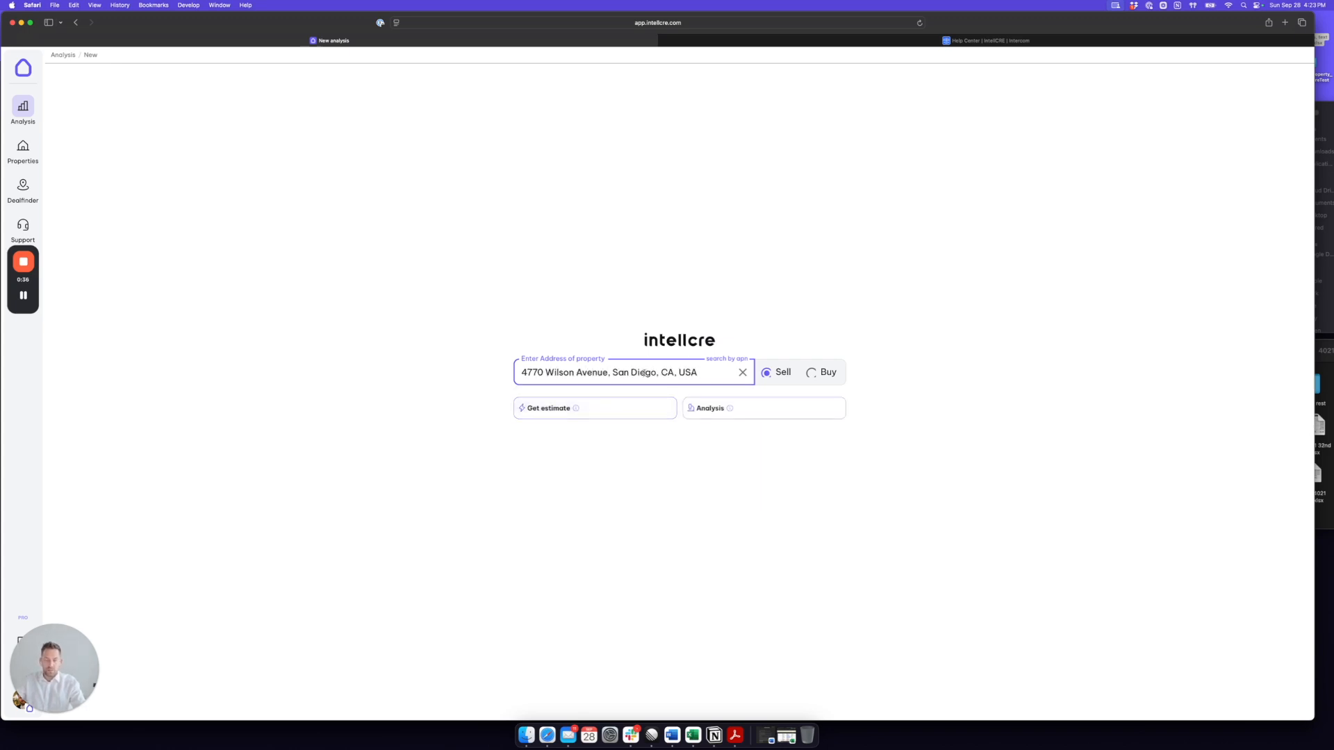
left_click_drag(697, 372, 521, 373)
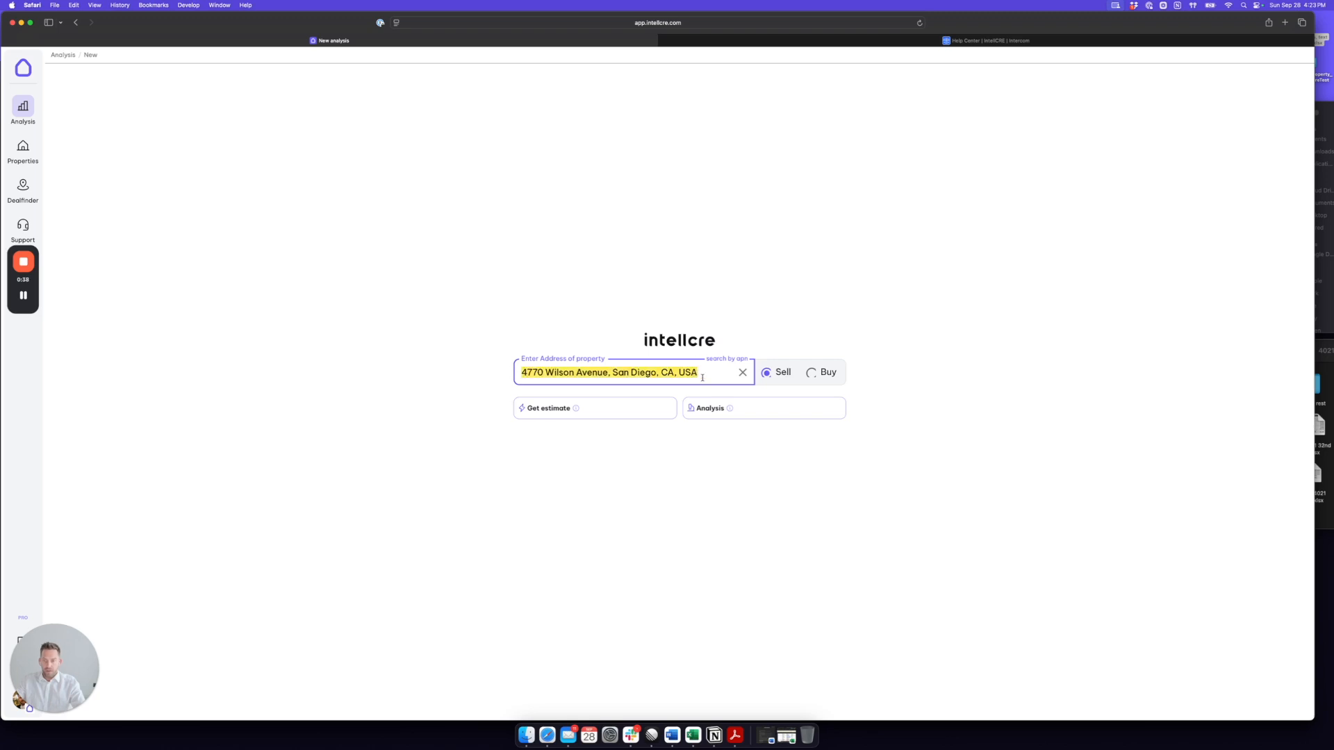
left_click(749, 412)
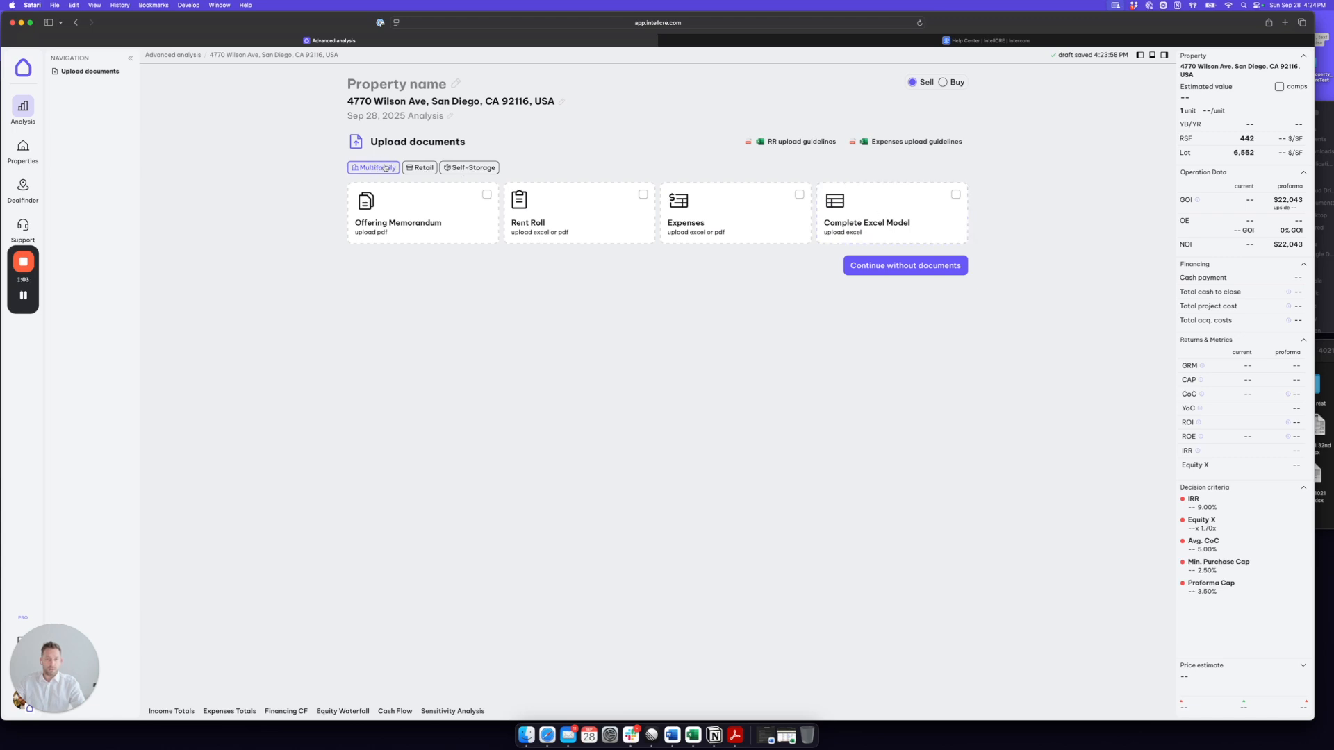
Step: Upload the RentRoll Excel file as Rent Roll and the T12 Excel file as Expenses, and continue to the property details
left_click(1330, 462)
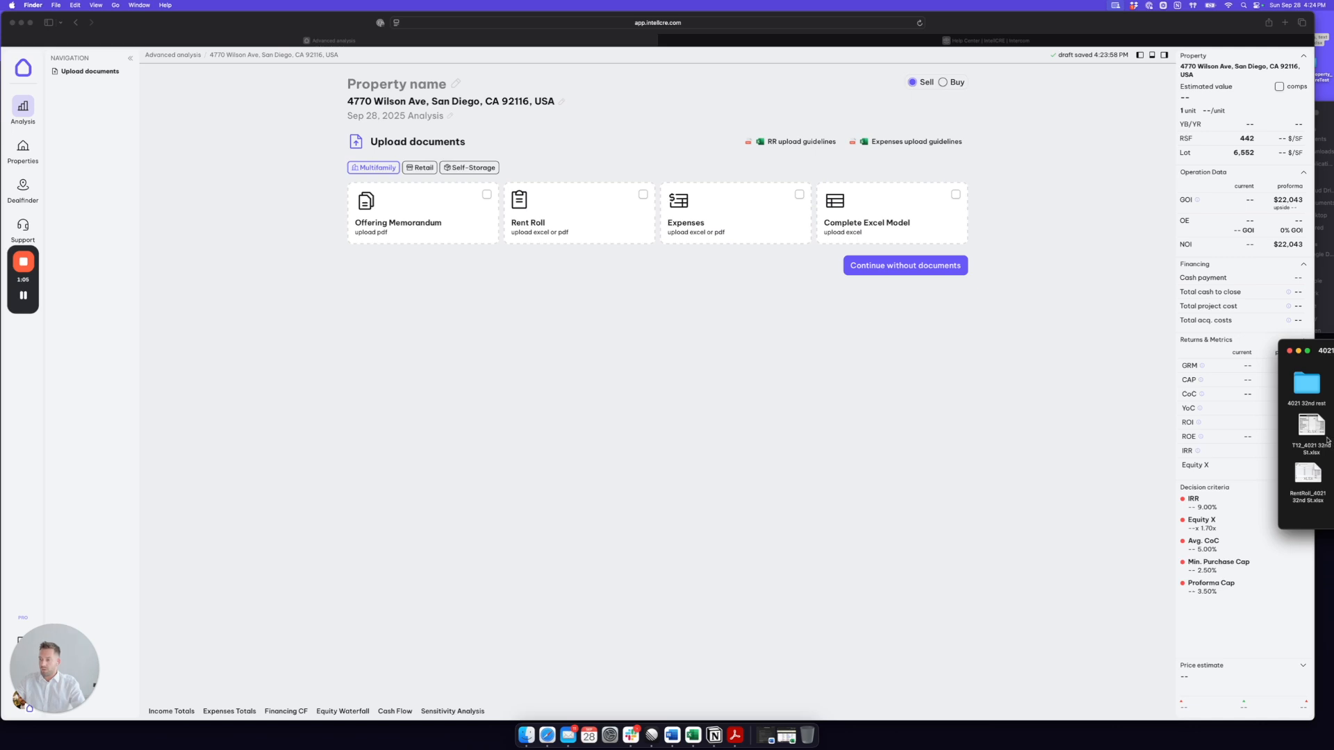
left_click_drag(1313, 471, 544, 205)
left_click_drag(1318, 428, 695, 208)
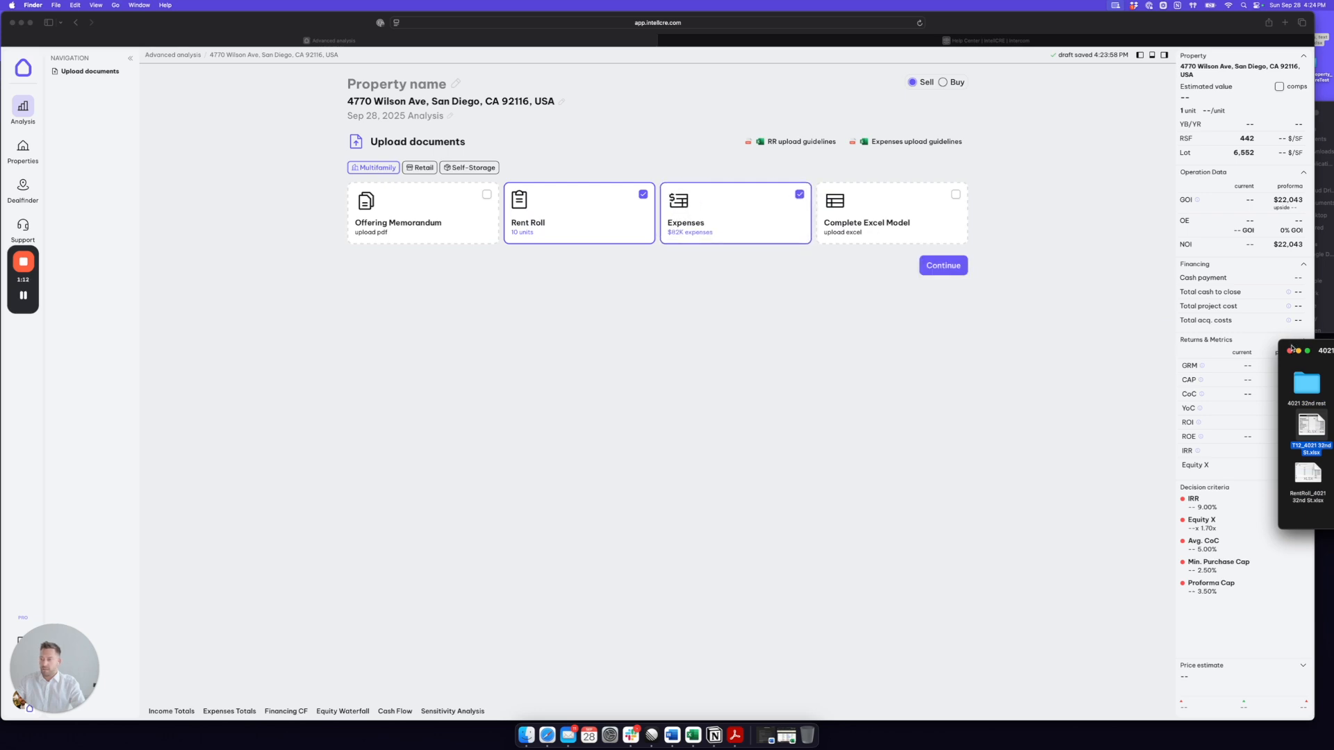
left_click(1107, 327)
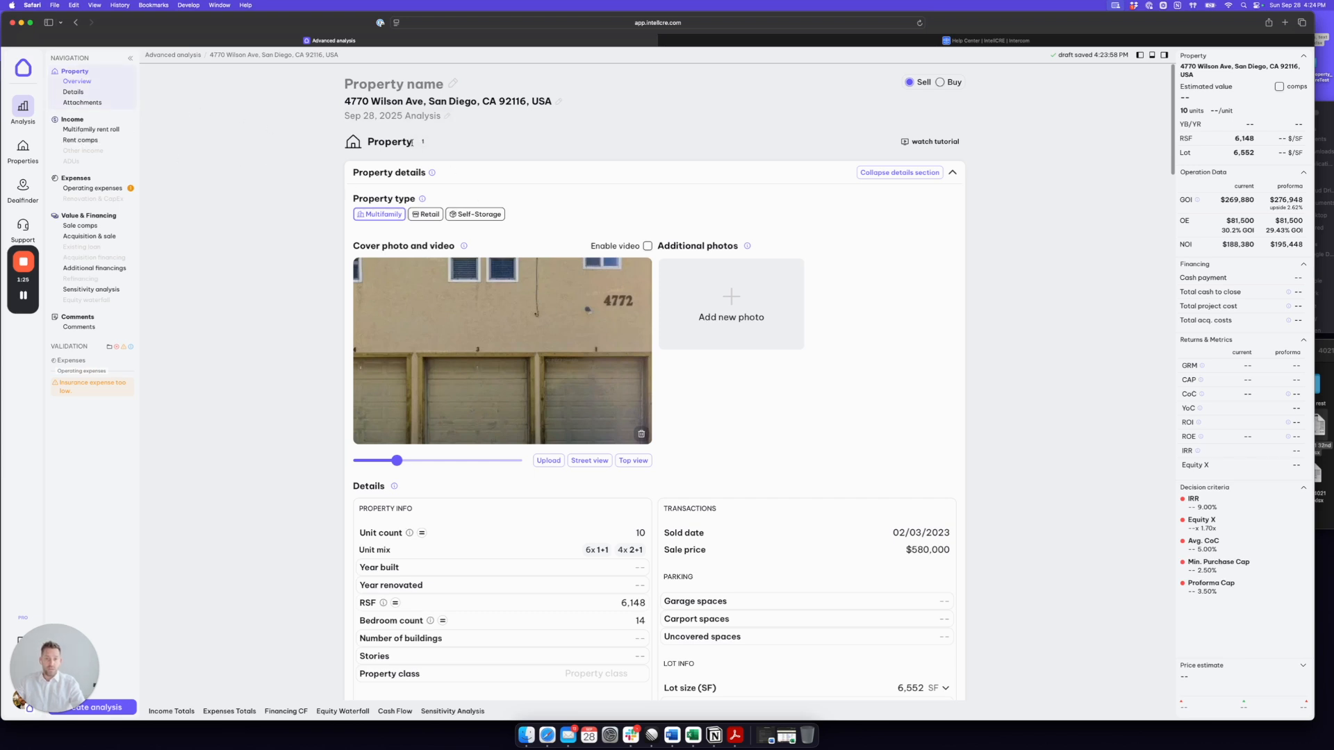
Step: Replace the garage cover photo with the building photo from the ImaginaryProperty folder
left_click_drag(410, 142, 369, 142)
left_click(640, 435)
scroll(907, 387, "down", 1)
left_click(1328, 299)
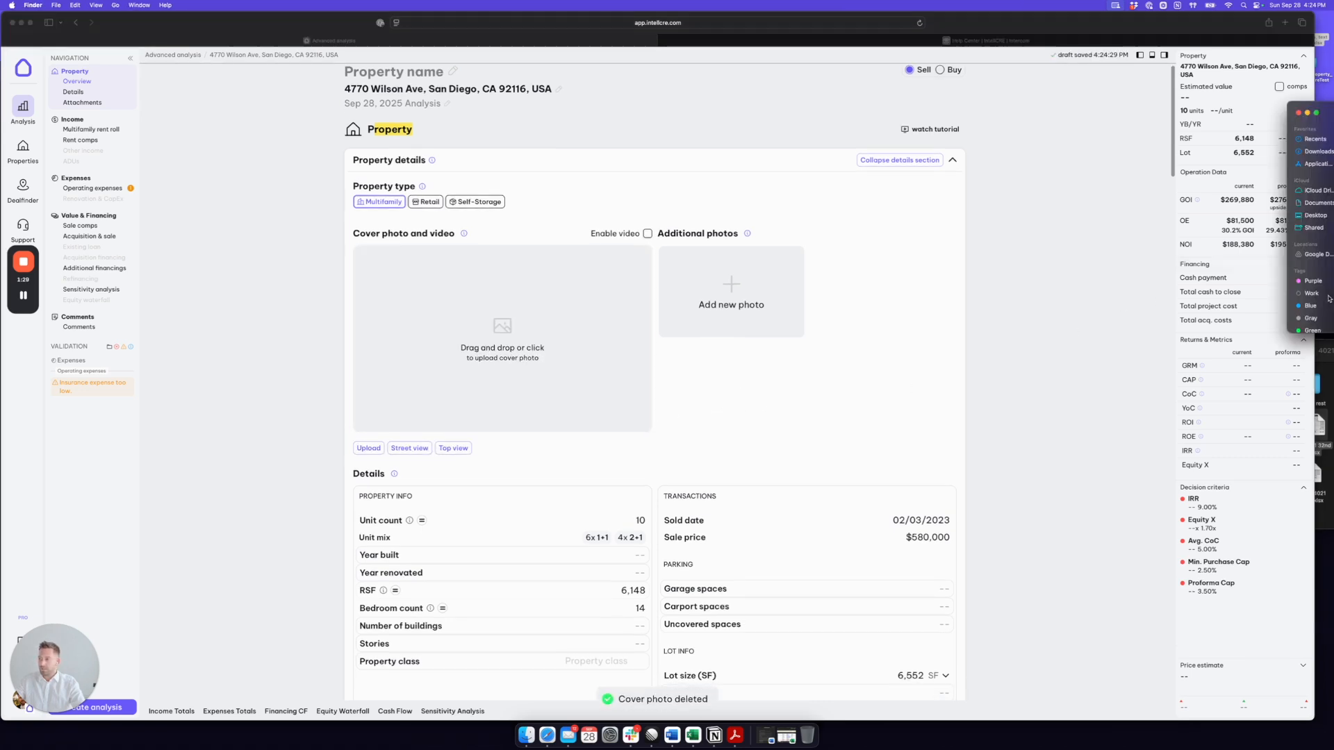
left_click_drag(1325, 111, 1142, 117)
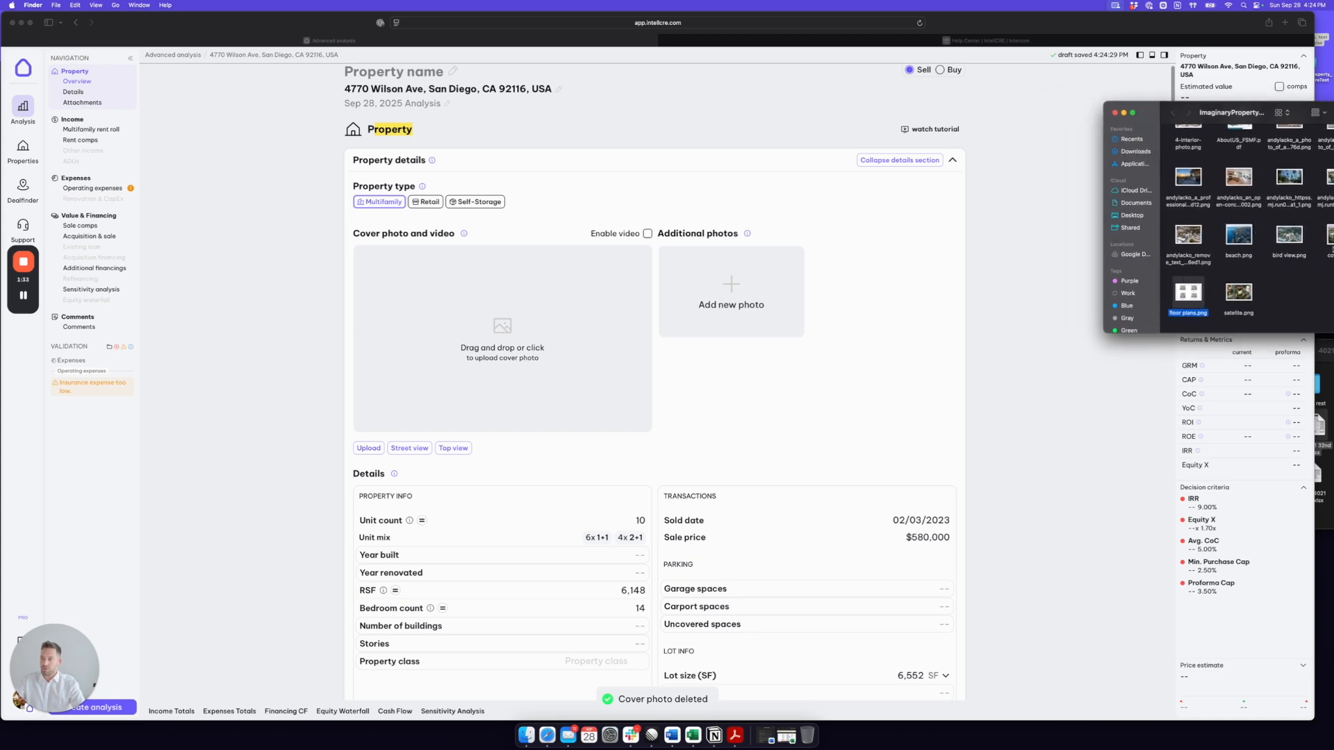
left_click_drag(1328, 240, 494, 326)
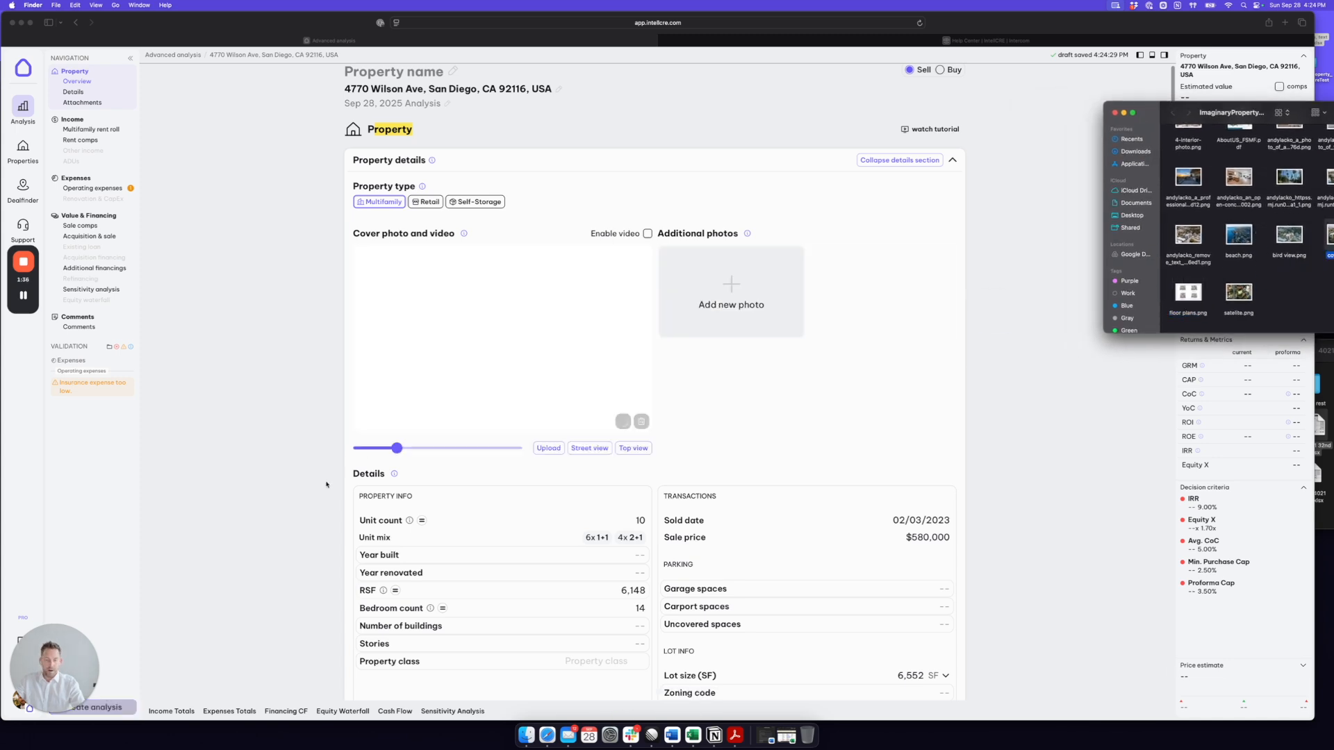
left_click(1144, 73)
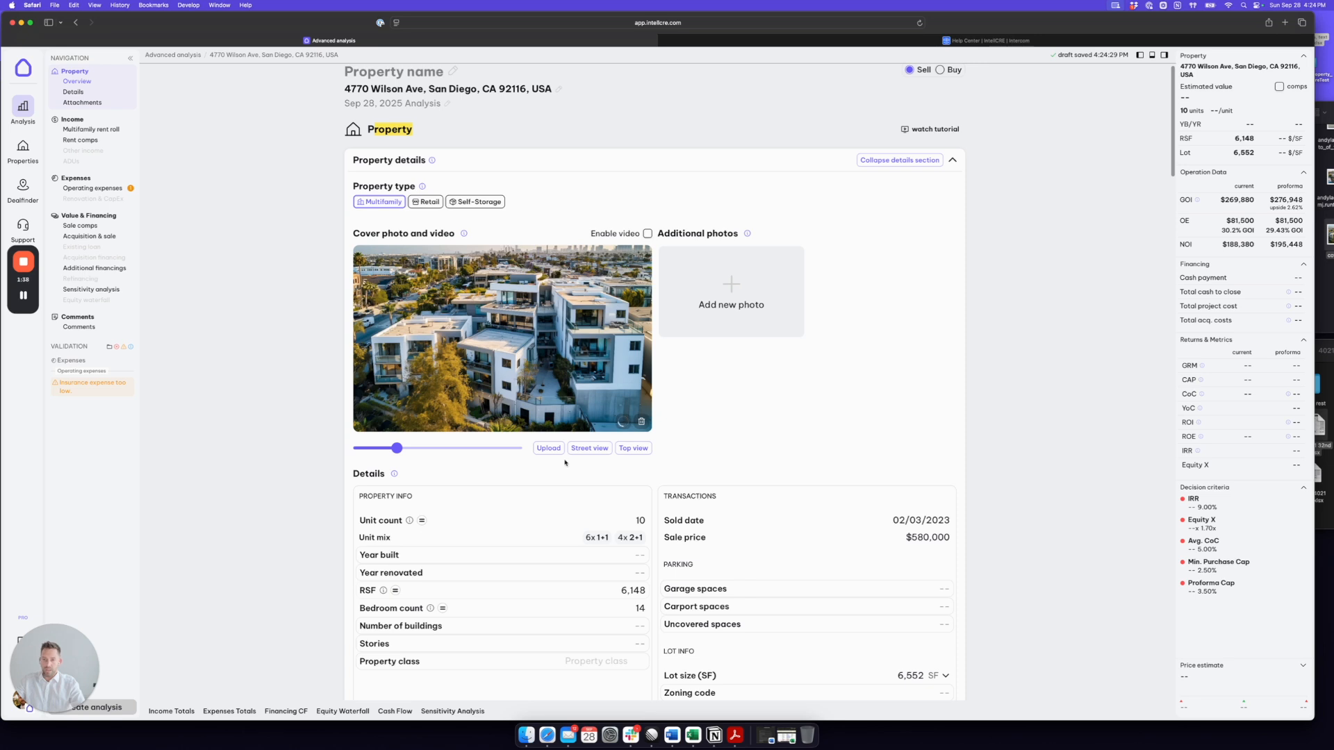
Step: Generate the area description and the area highlights with AI
scroll(717, 416, "down", 3)
scroll(717, 414, "down", 4)
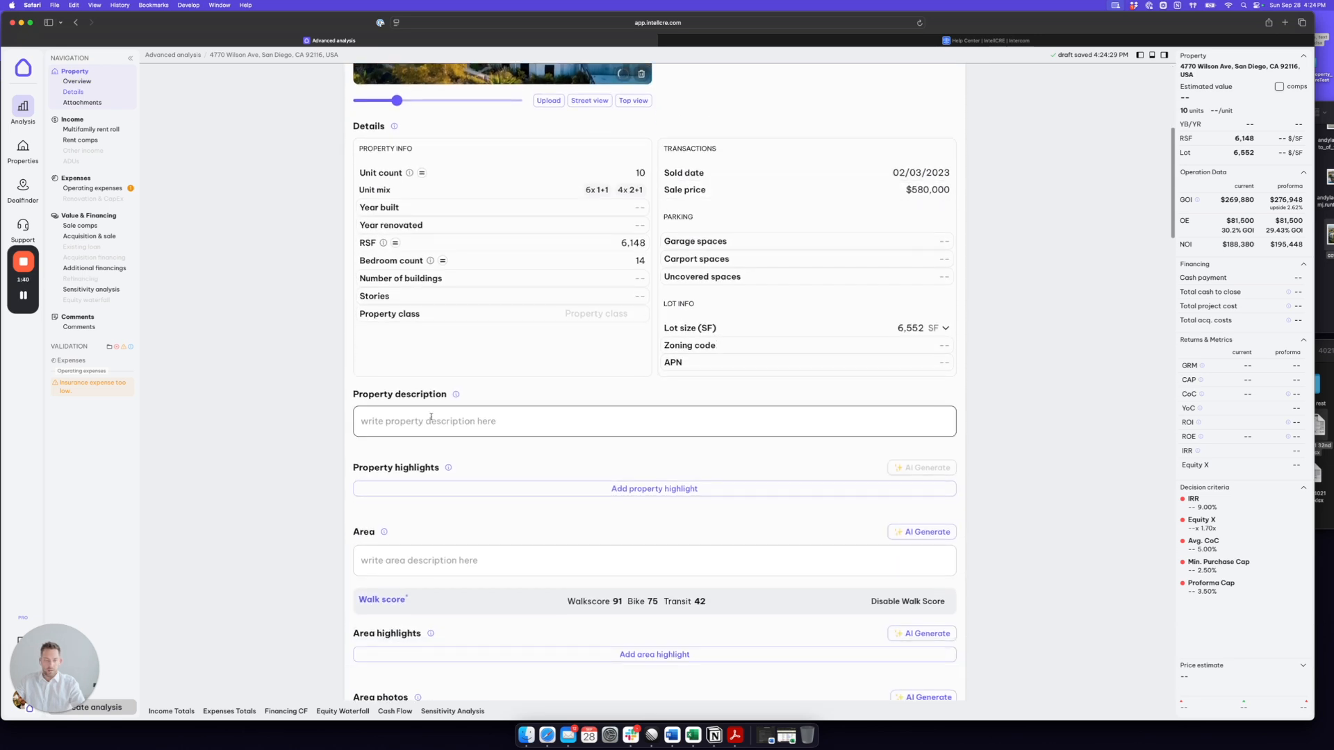
scroll(431, 414, "down", 2)
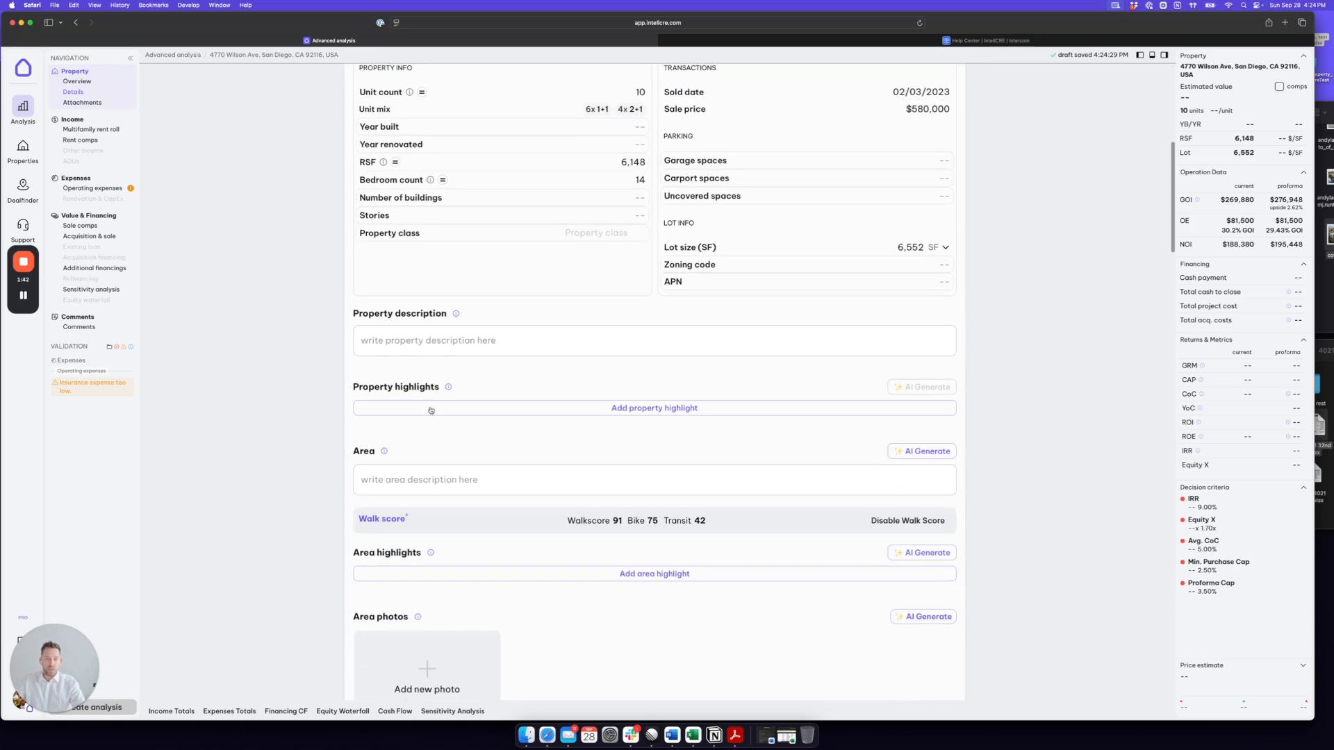
scroll(407, 386, "down", 1)
left_click(921, 425)
left_click(925, 526)
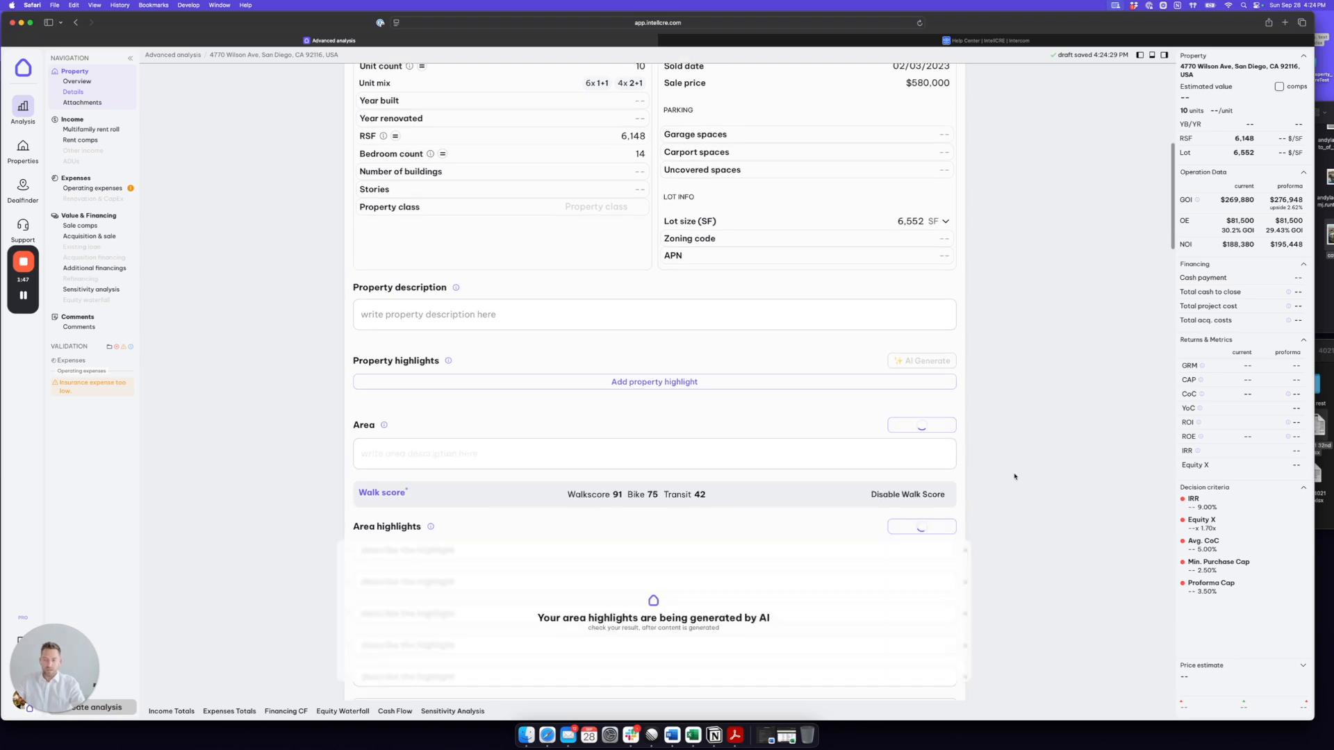
Step: Look over the area photos, investment highlights and attachments sections, expanding and collapsing Attachments
scroll(997, 427, "down", 9)
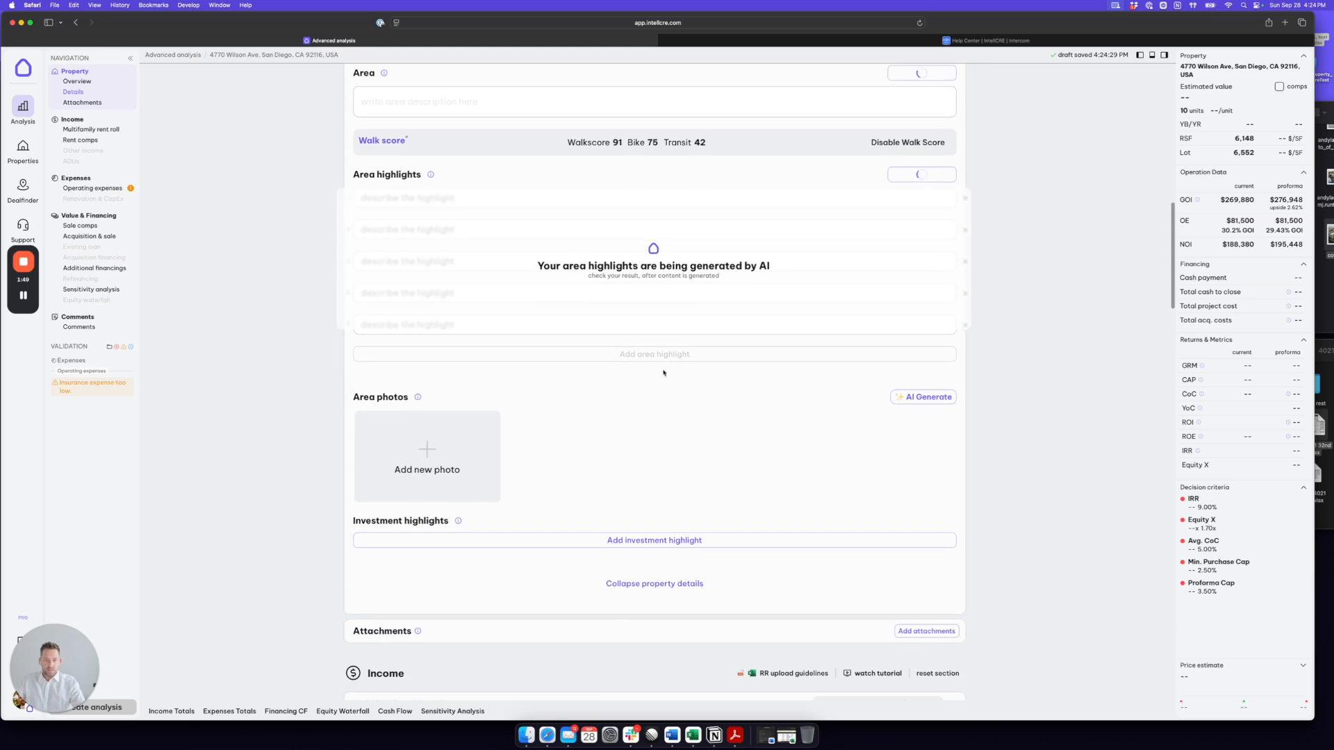
scroll(658, 414, "down", 3)
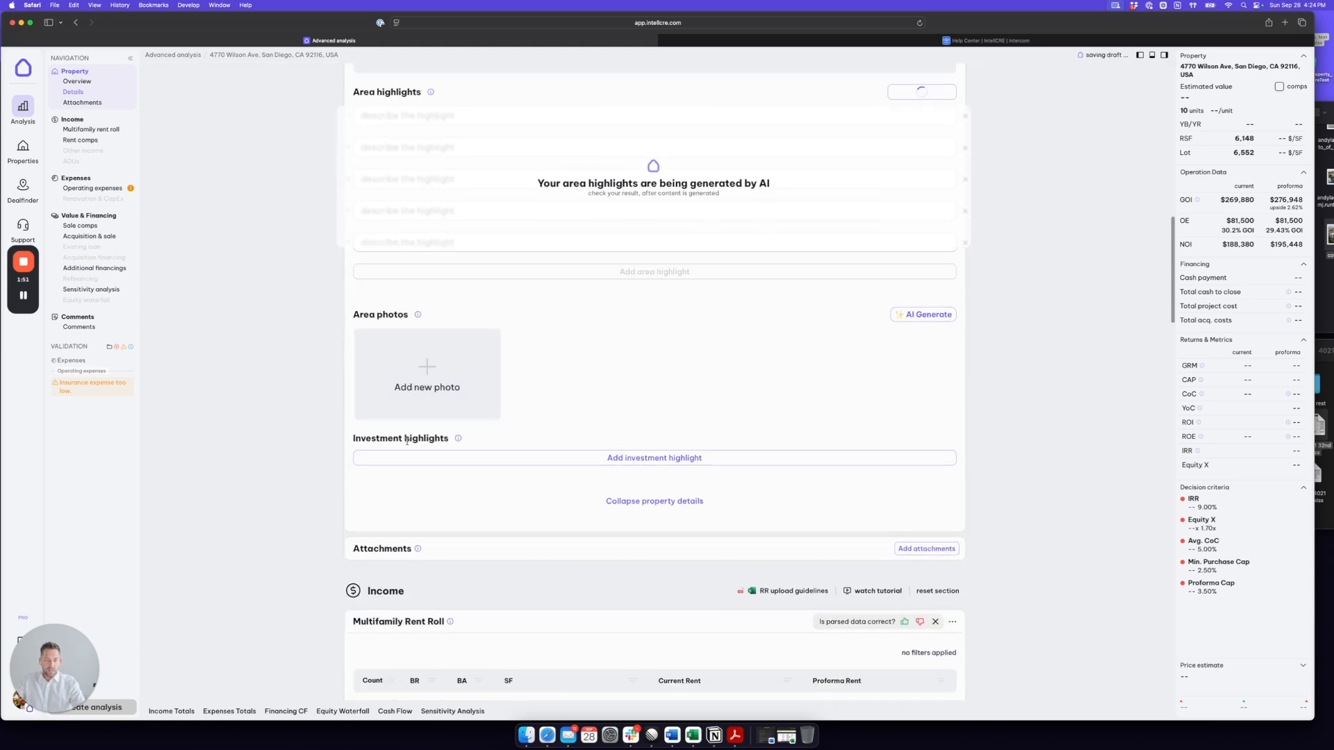
scroll(775, 373, "down", 4)
left_click_drag(409, 438, 350, 437)
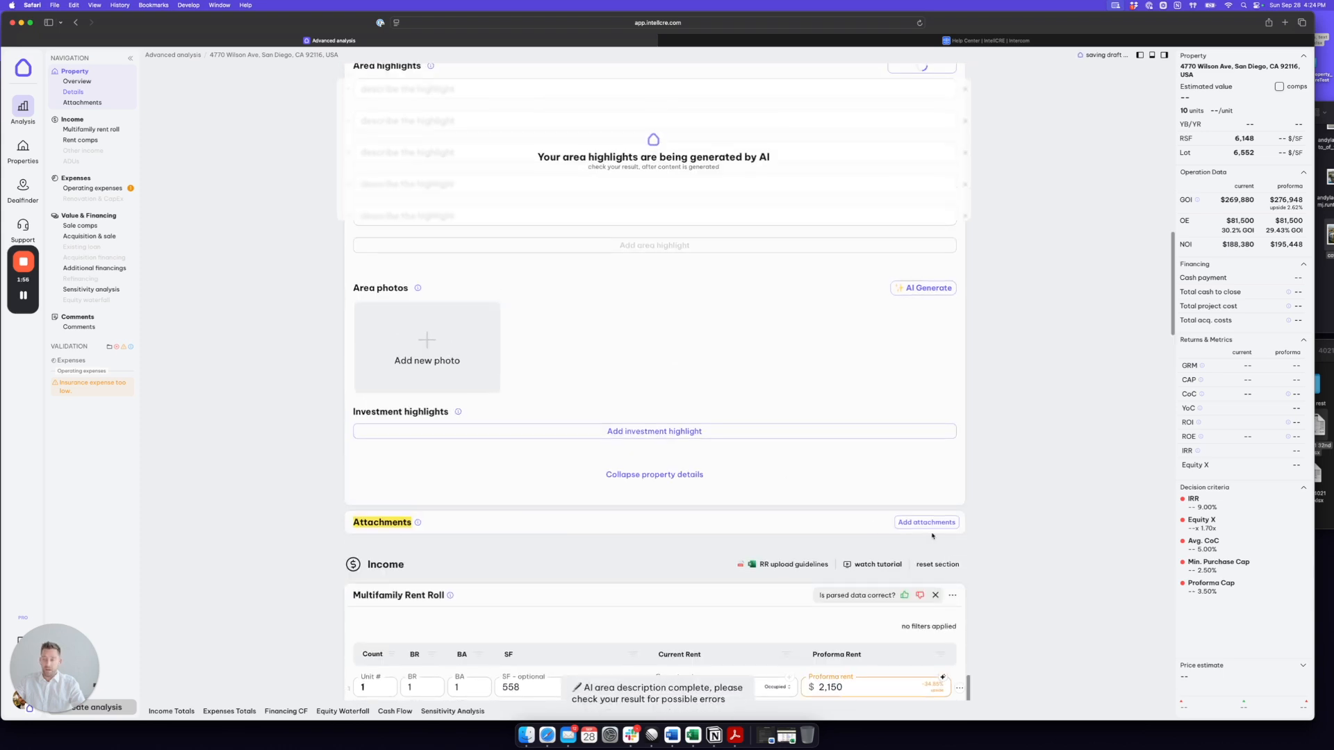
left_click(928, 526)
scroll(1050, 434, "down", 3)
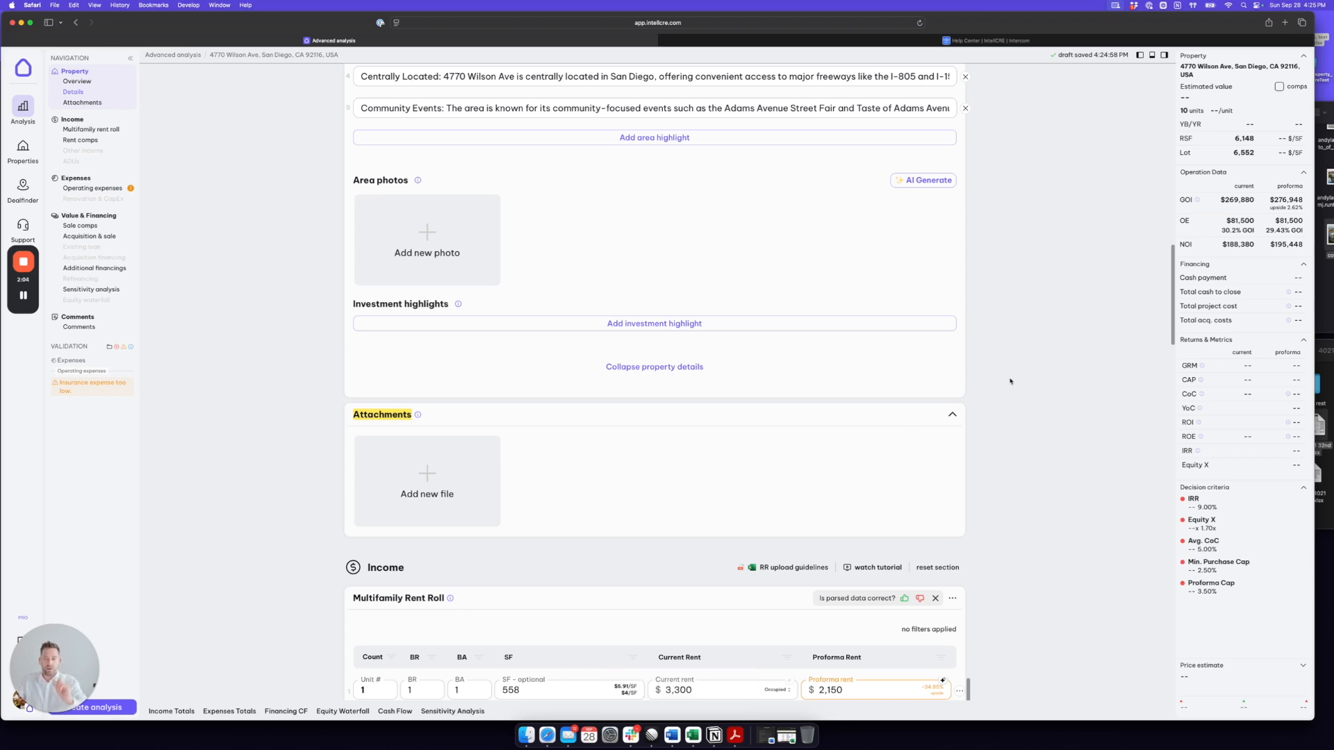
left_click(952, 414)
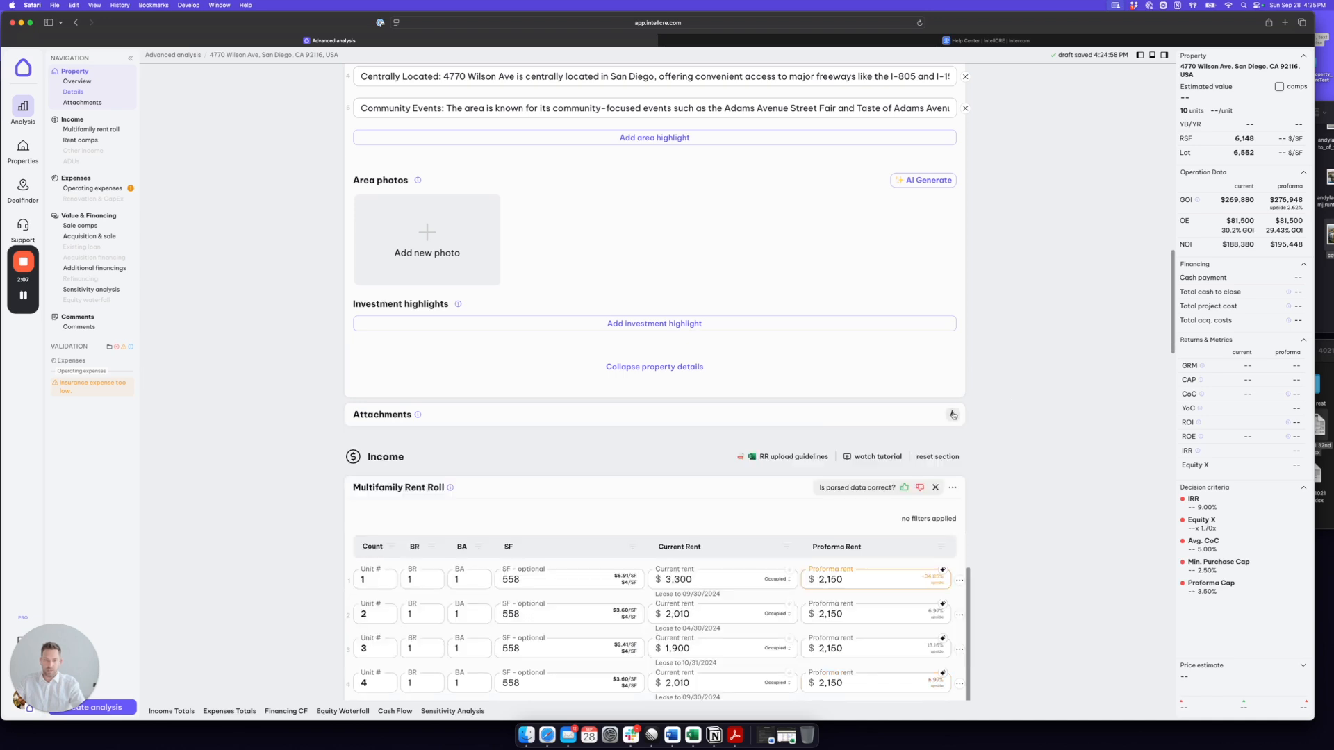
Step: Set the proforma rent of unit 8 in the Multifamily Rent Roll to $2,905
scroll(1022, 396, "down", 4)
scroll(1021, 390, "down", 2)
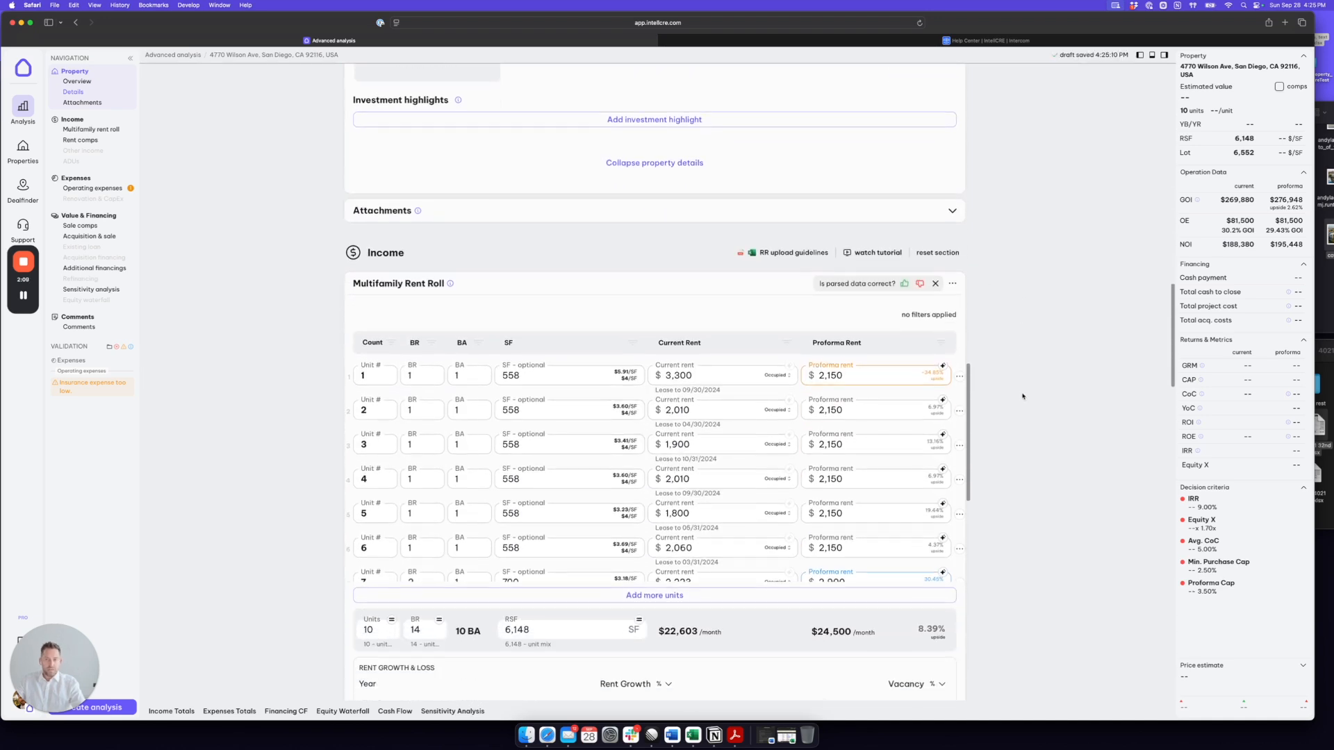
left_click_drag(403, 248, 362, 251)
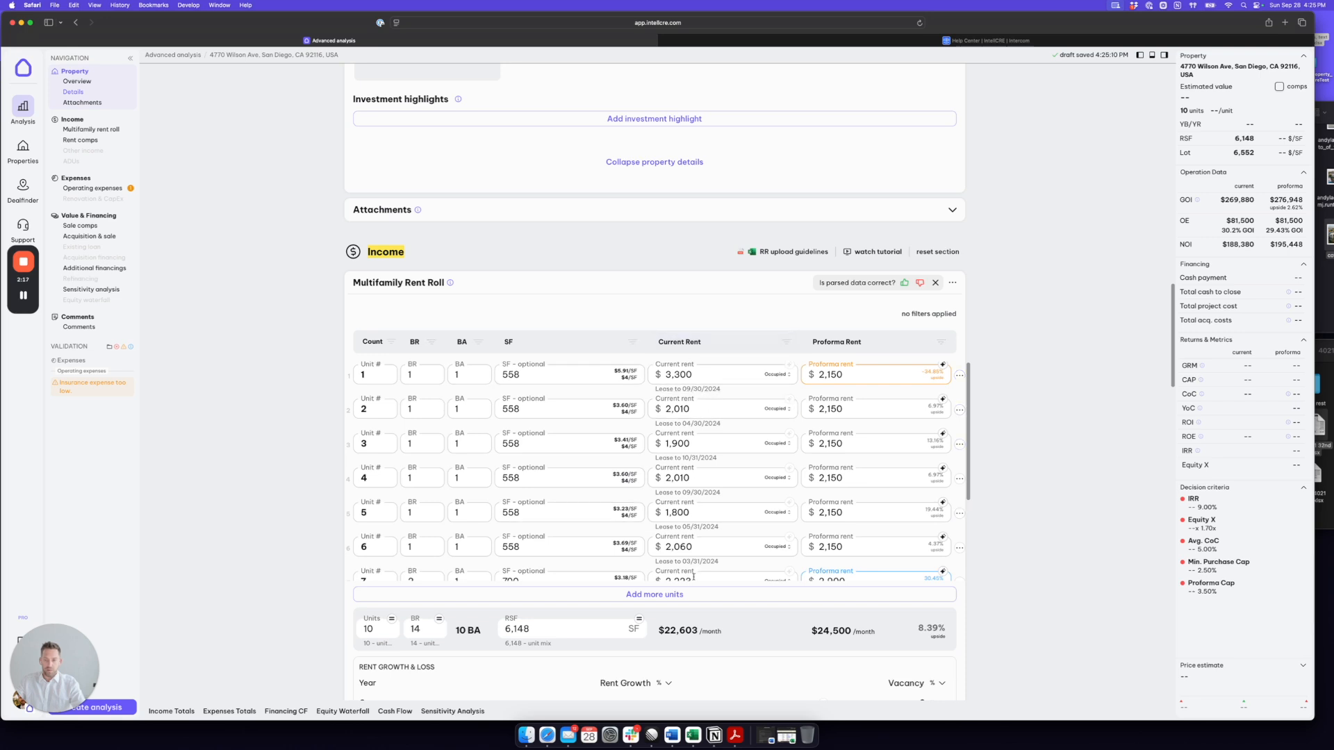
scroll(695, 556, "down", 5)
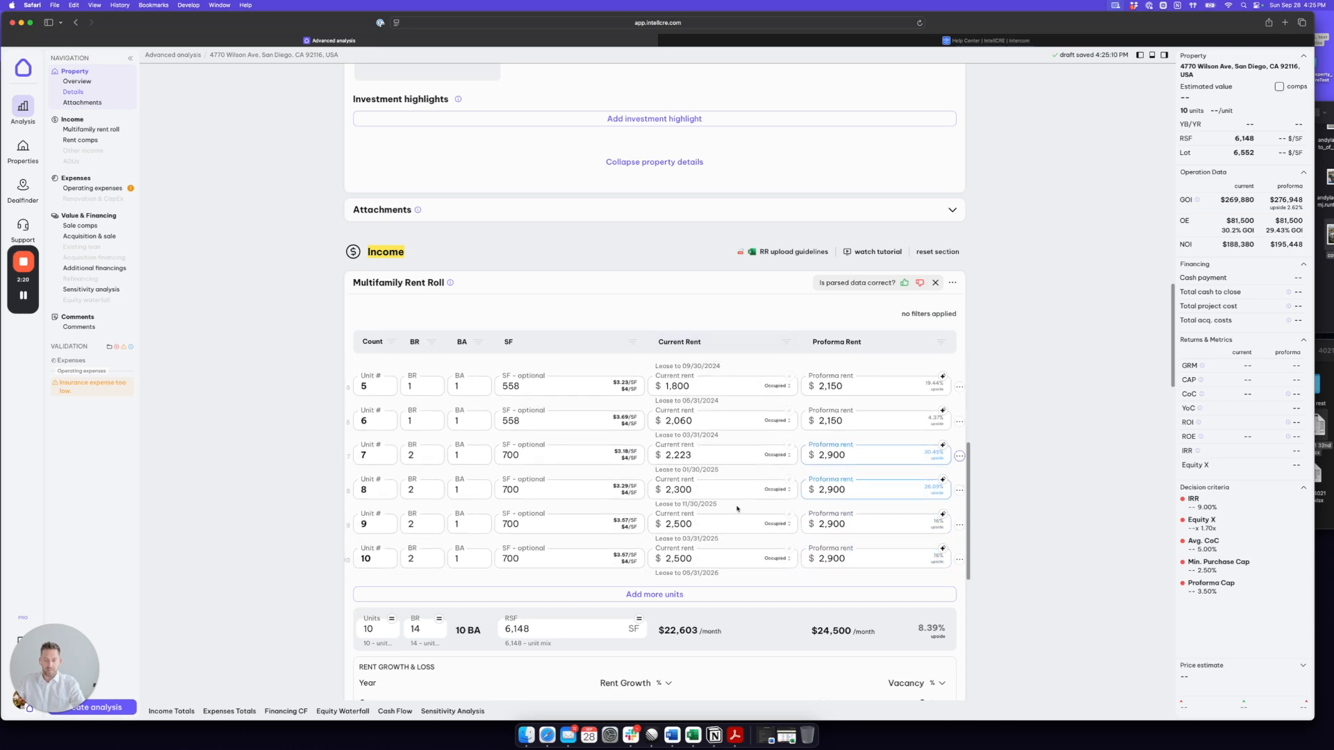
scroll(1028, 446, "down", 3)
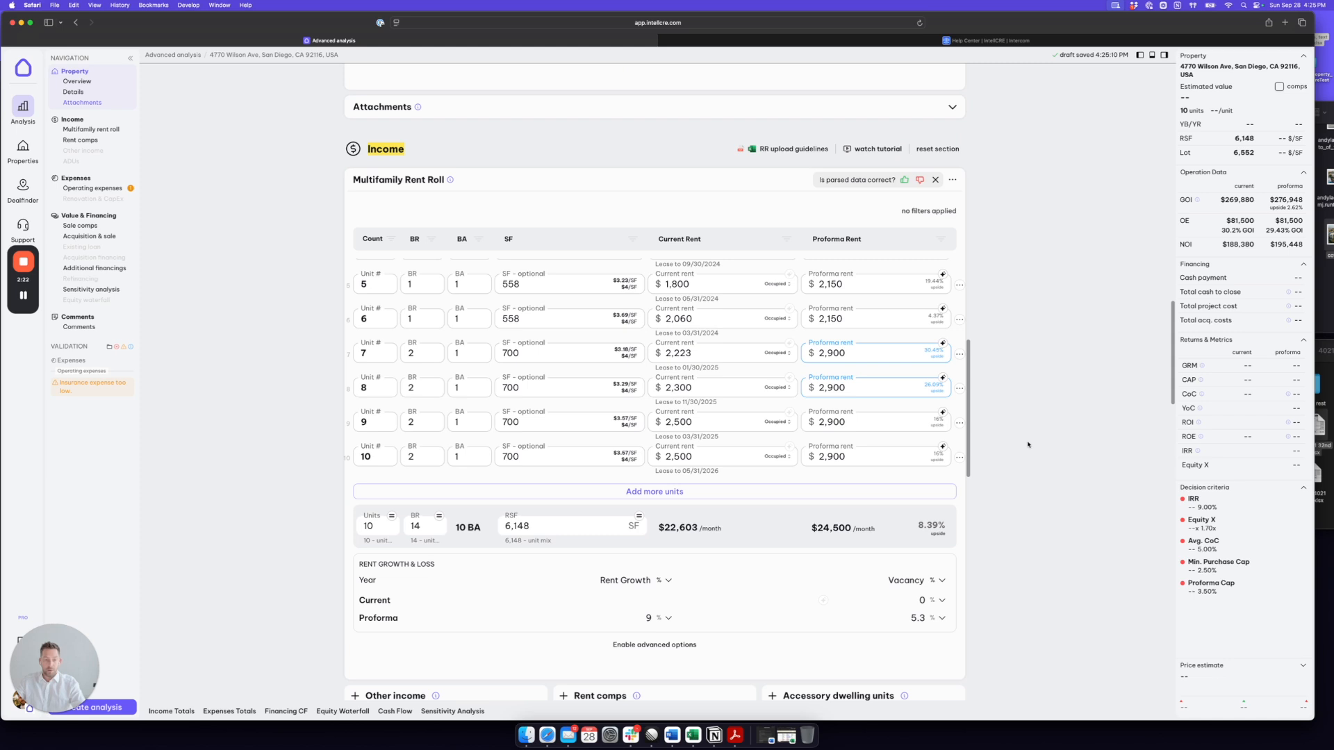
scroll(1031, 419, "down", 1)
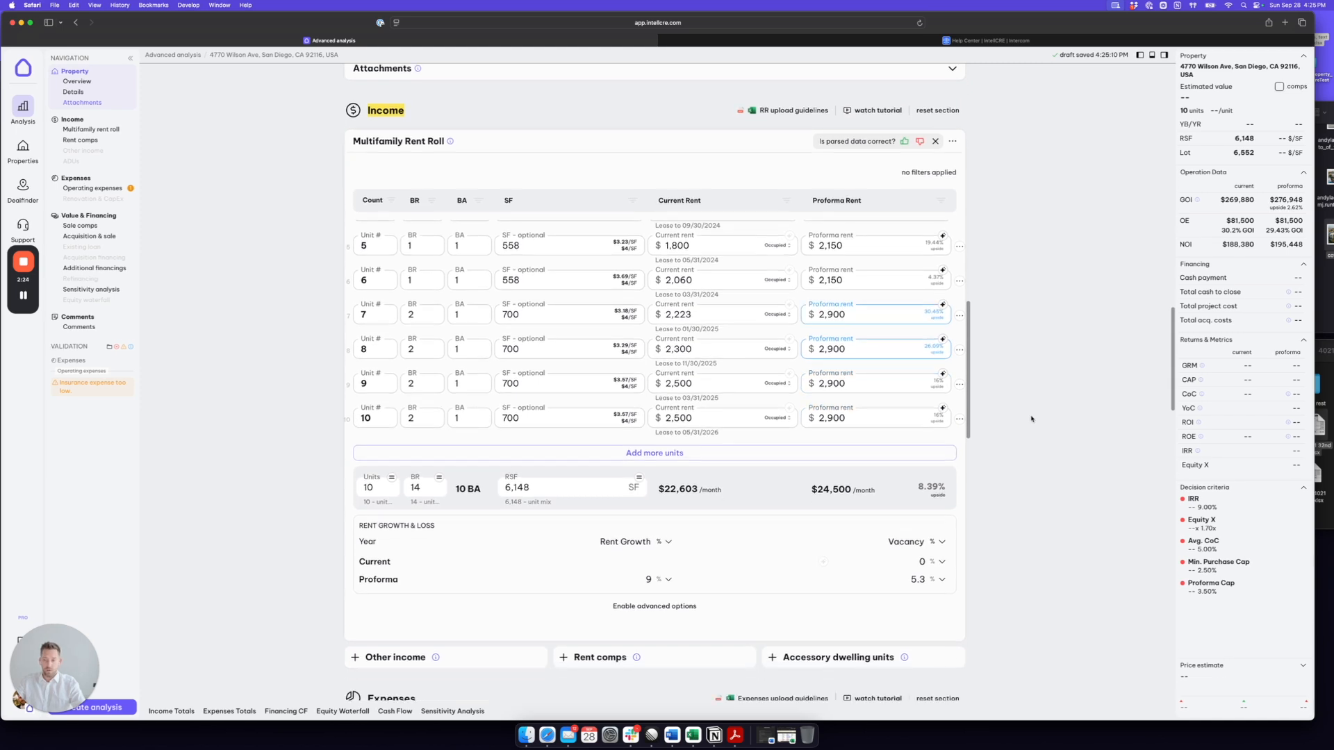
scroll(1031, 419, "down", 2)
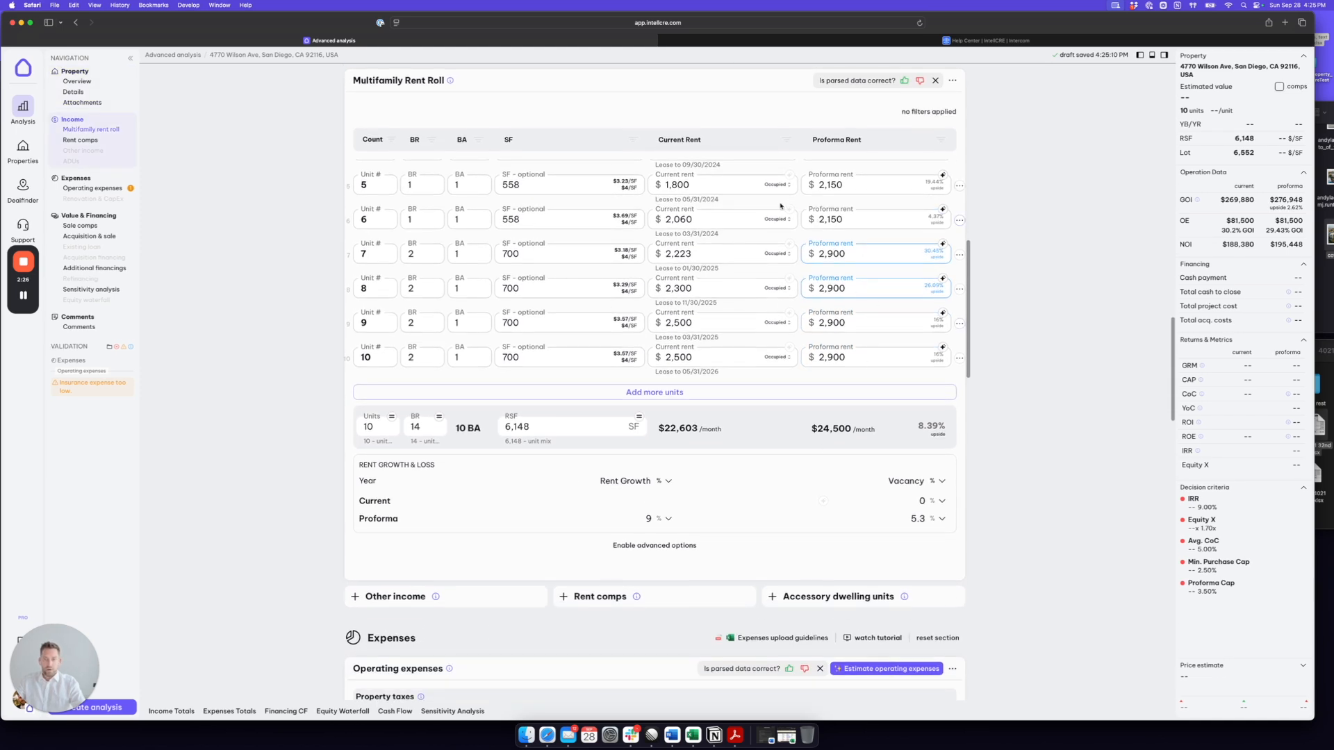
left_click(839, 288)
key("BackSpace")
type("5")
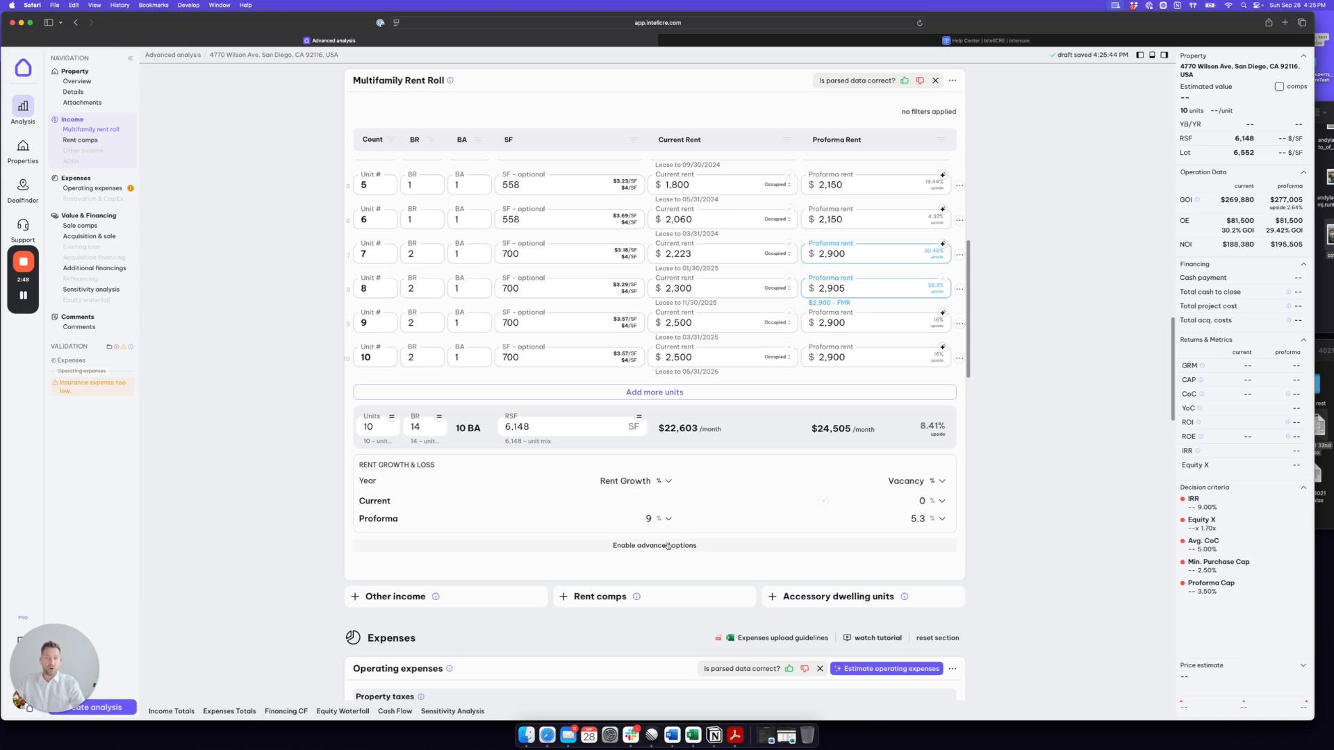
Step: Add the rent comparables section and fill it using Quick Suggest
scroll(1030, 430, "down", 3)
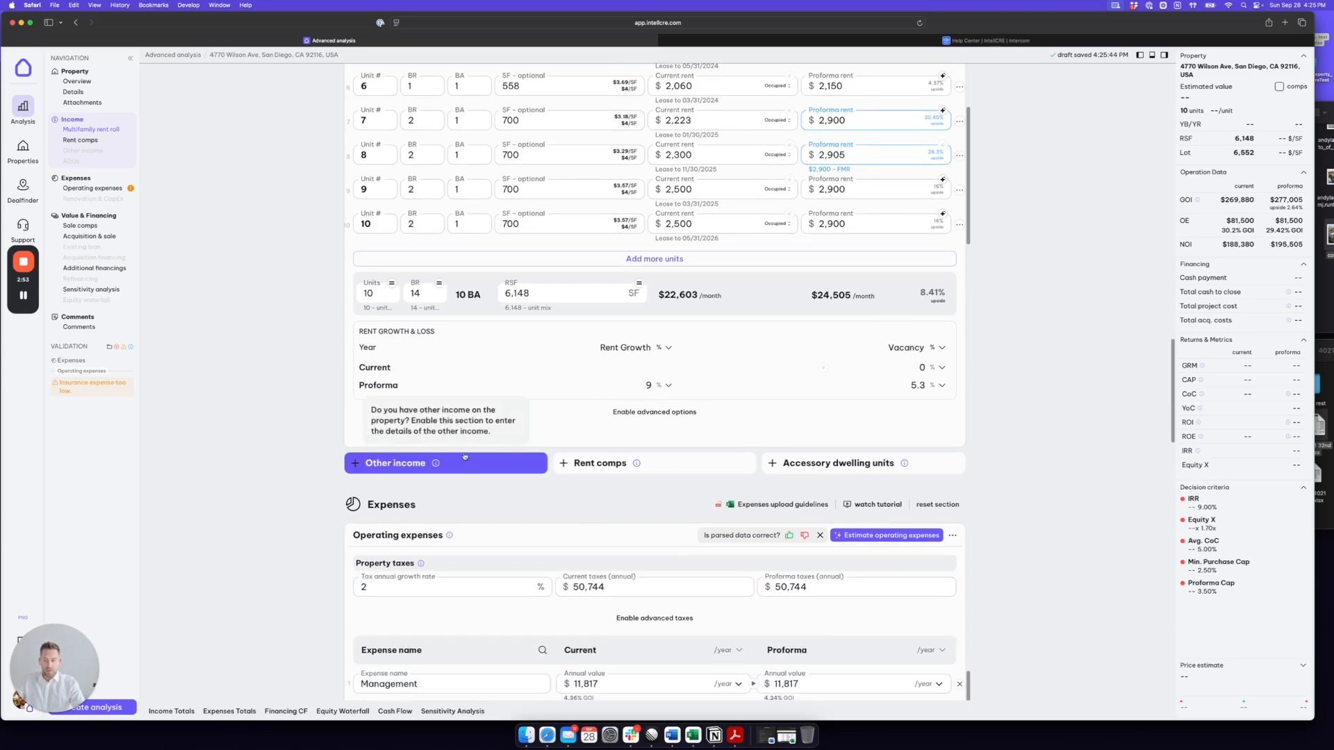
left_click(615, 462)
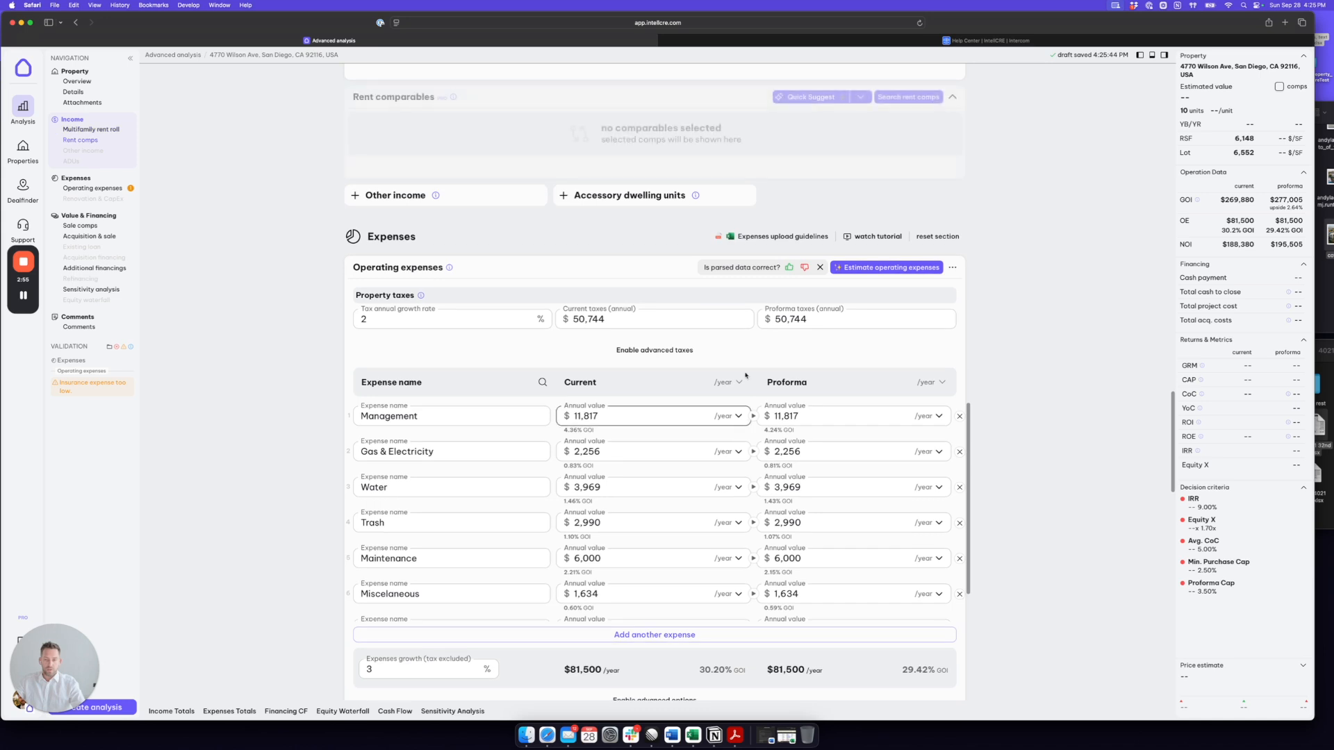
left_click(810, 202)
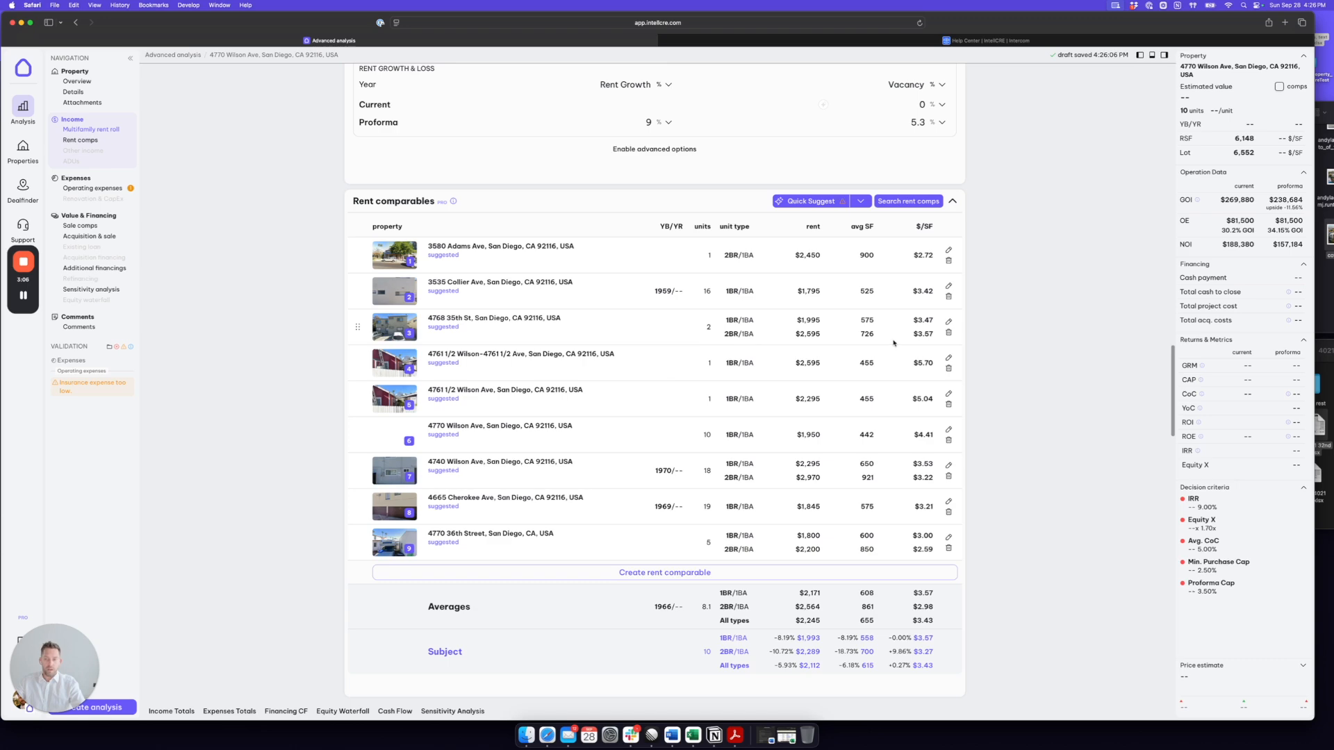
Step: Review the operating expenses and check the value basis options for the proforma Maintenance expense
scroll(1023, 345, "down", 10)
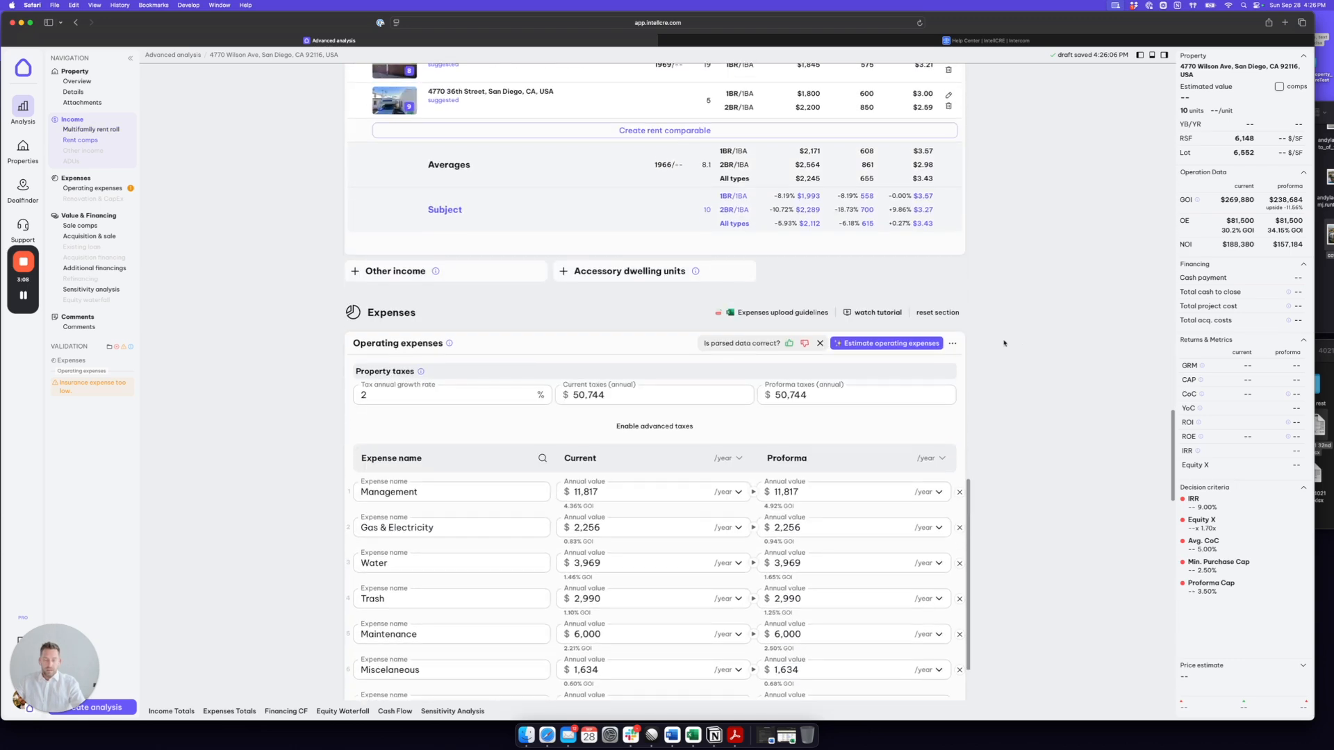
left_click_drag(416, 312, 364, 315)
scroll(1037, 311, "down", 5)
left_click(807, 232)
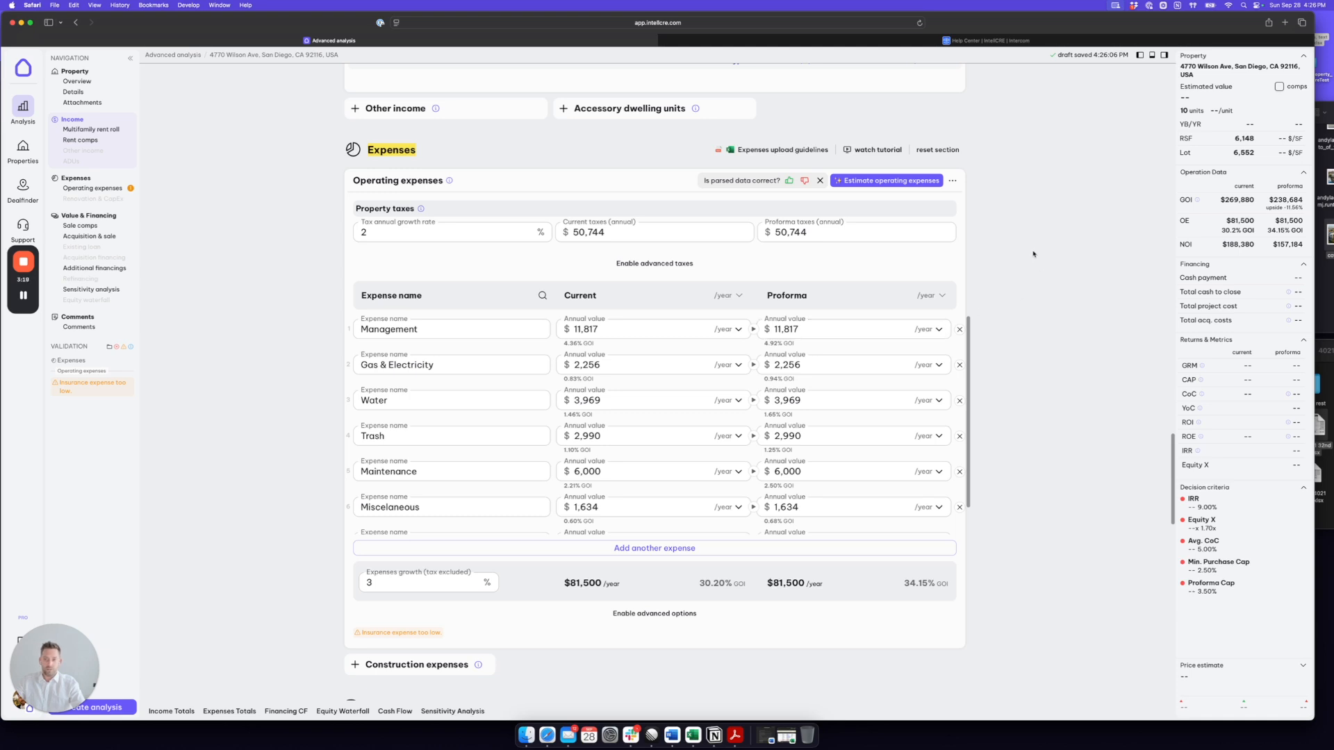
scroll(1037, 269, "down", 3)
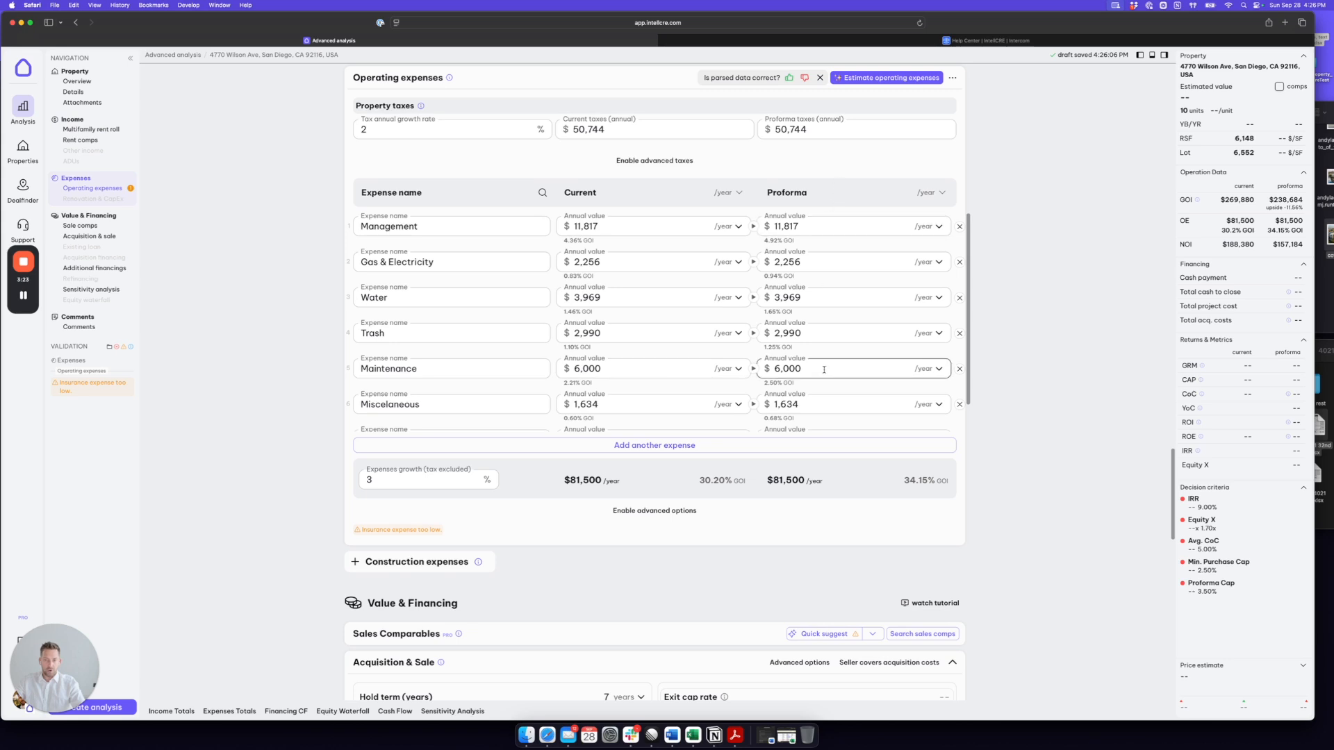
left_click(797, 369)
double_click(797, 369)
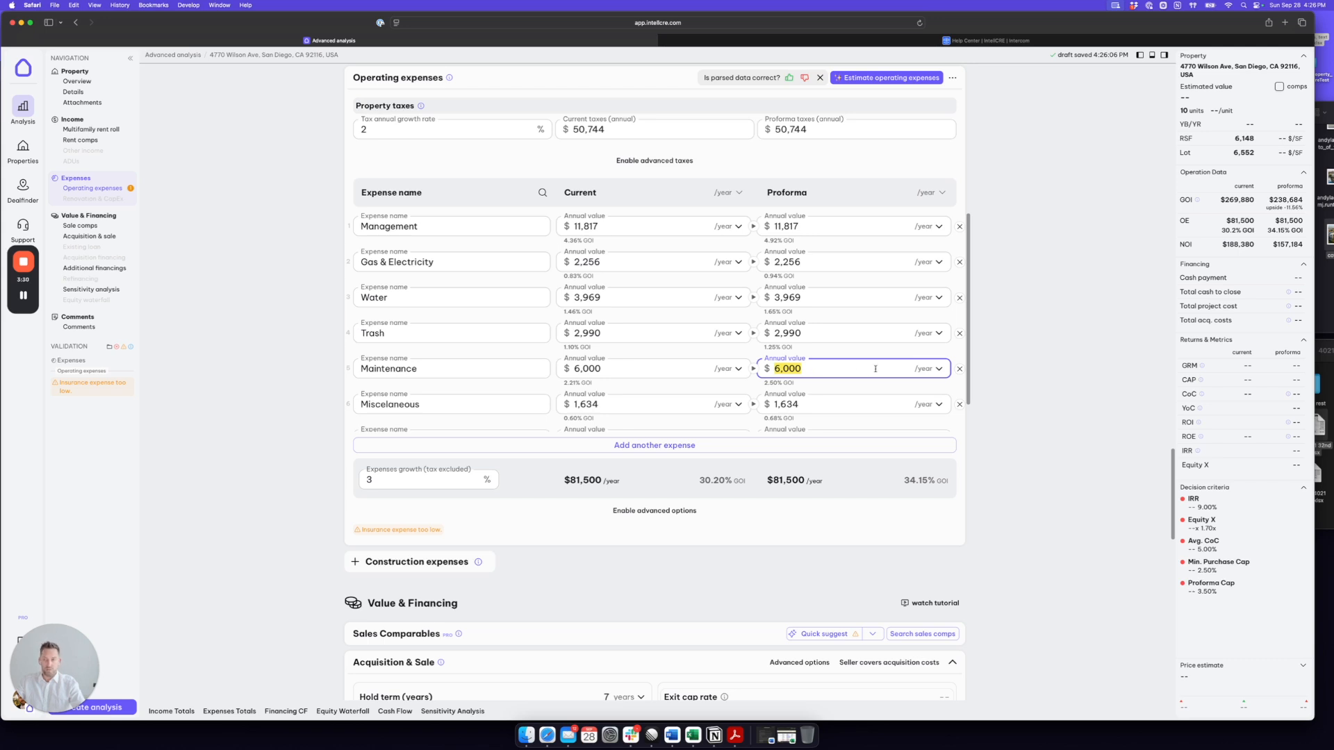
left_click(938, 369)
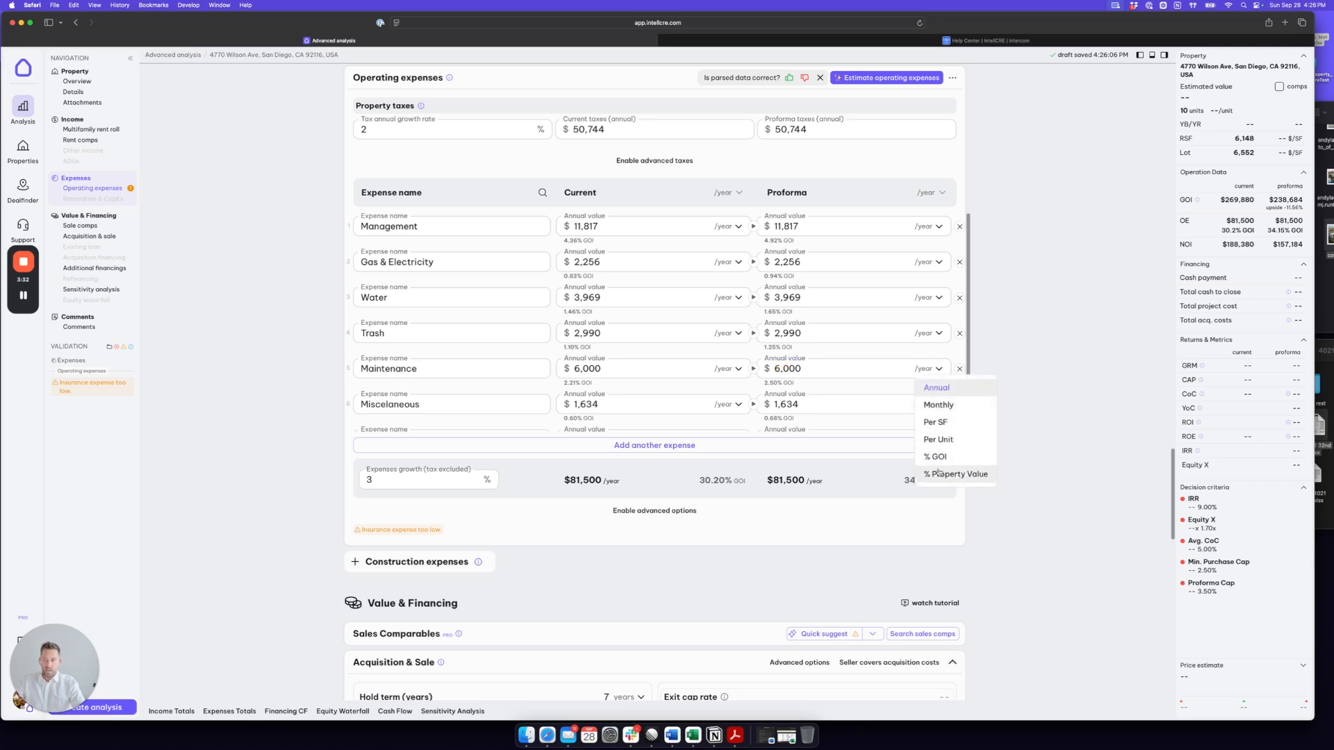
left_click(1007, 372)
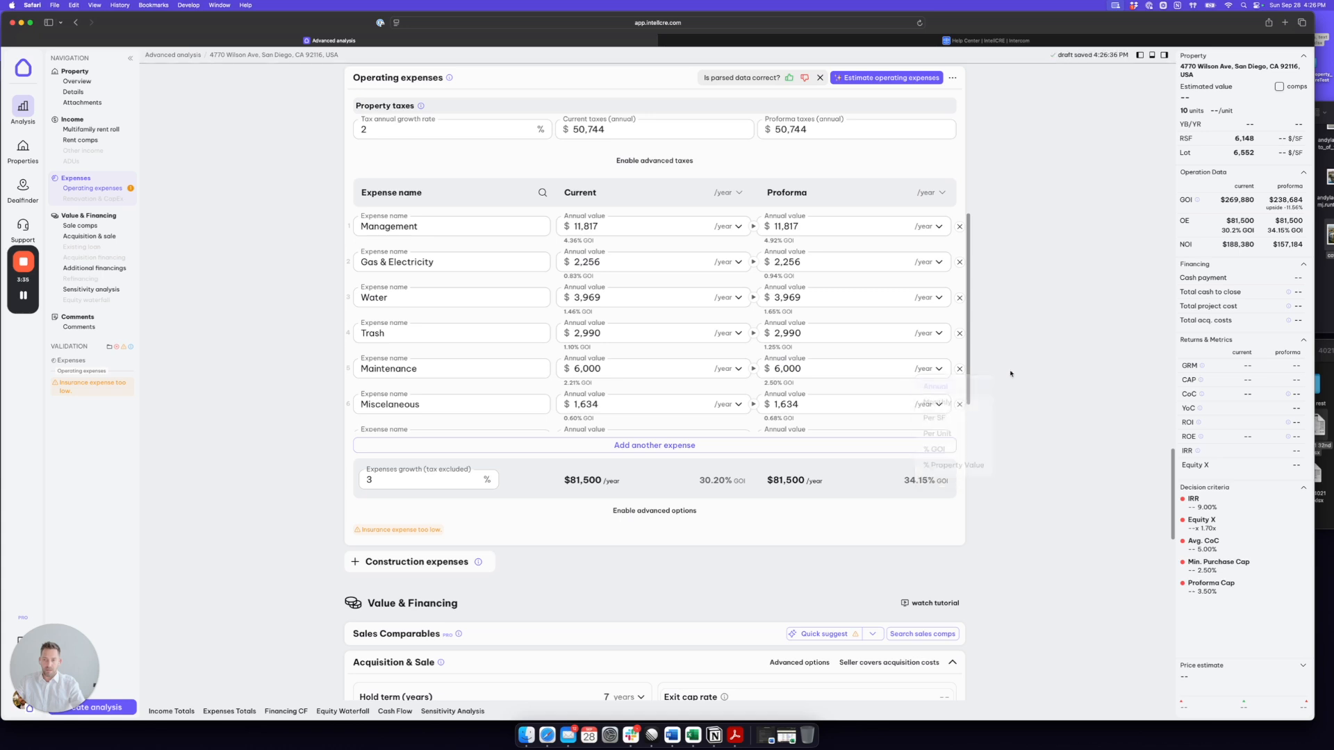
Step: Fill the Sales Comparables section of Value & Financing using Quick suggest
scroll(1054, 346, "down", 5)
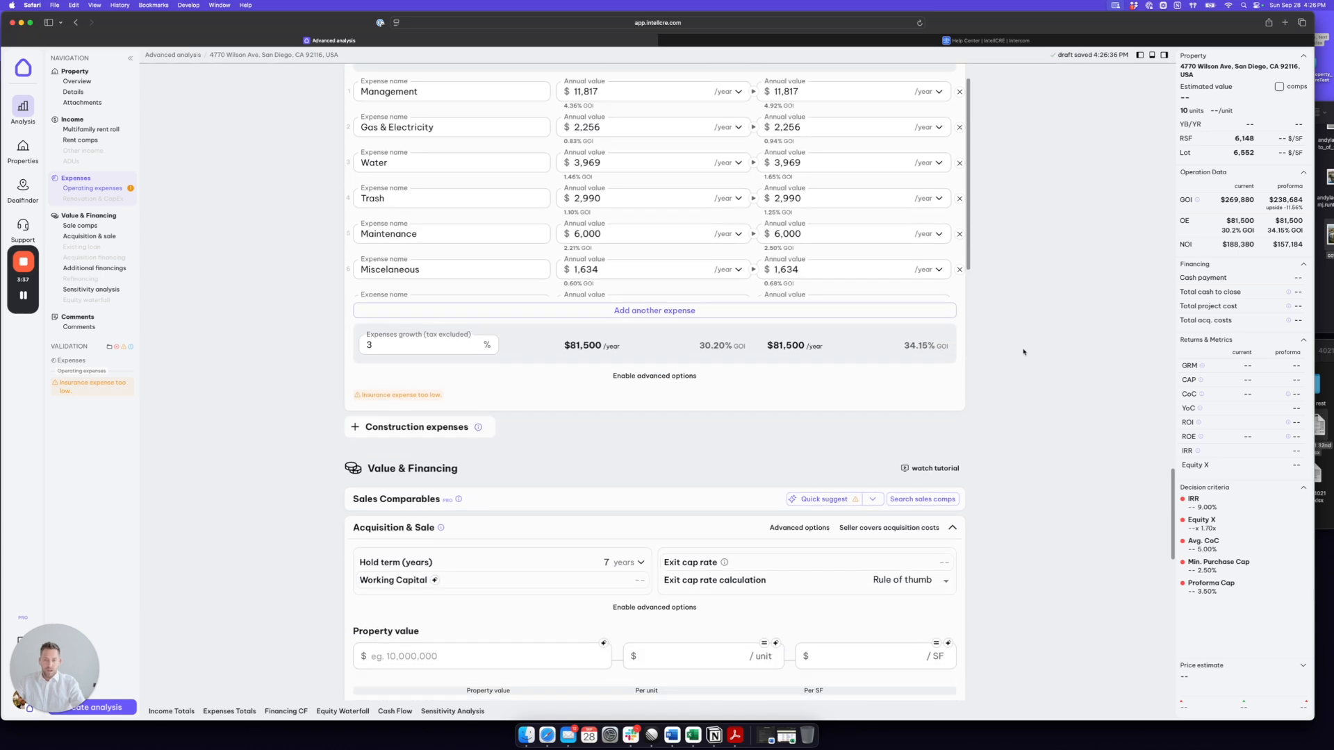
scroll(1039, 278, "down", 2)
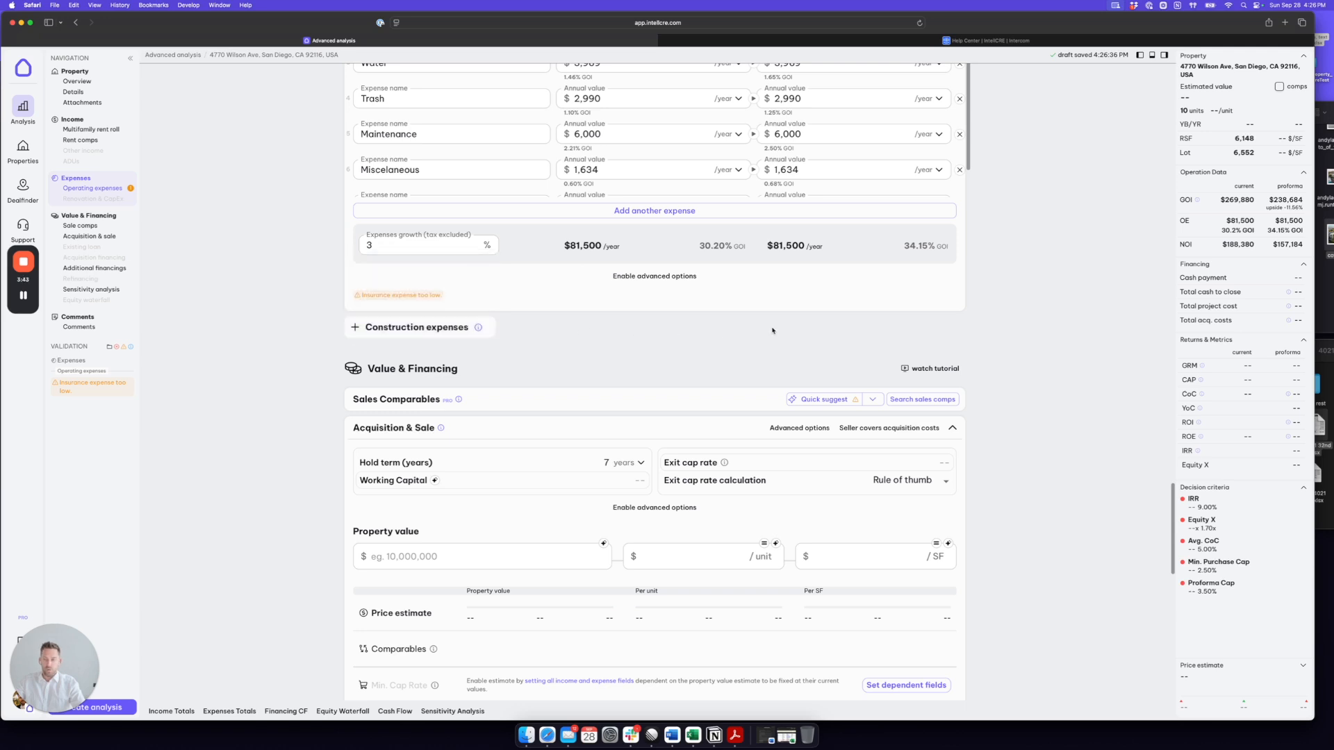
scroll(975, 322, "down", 3)
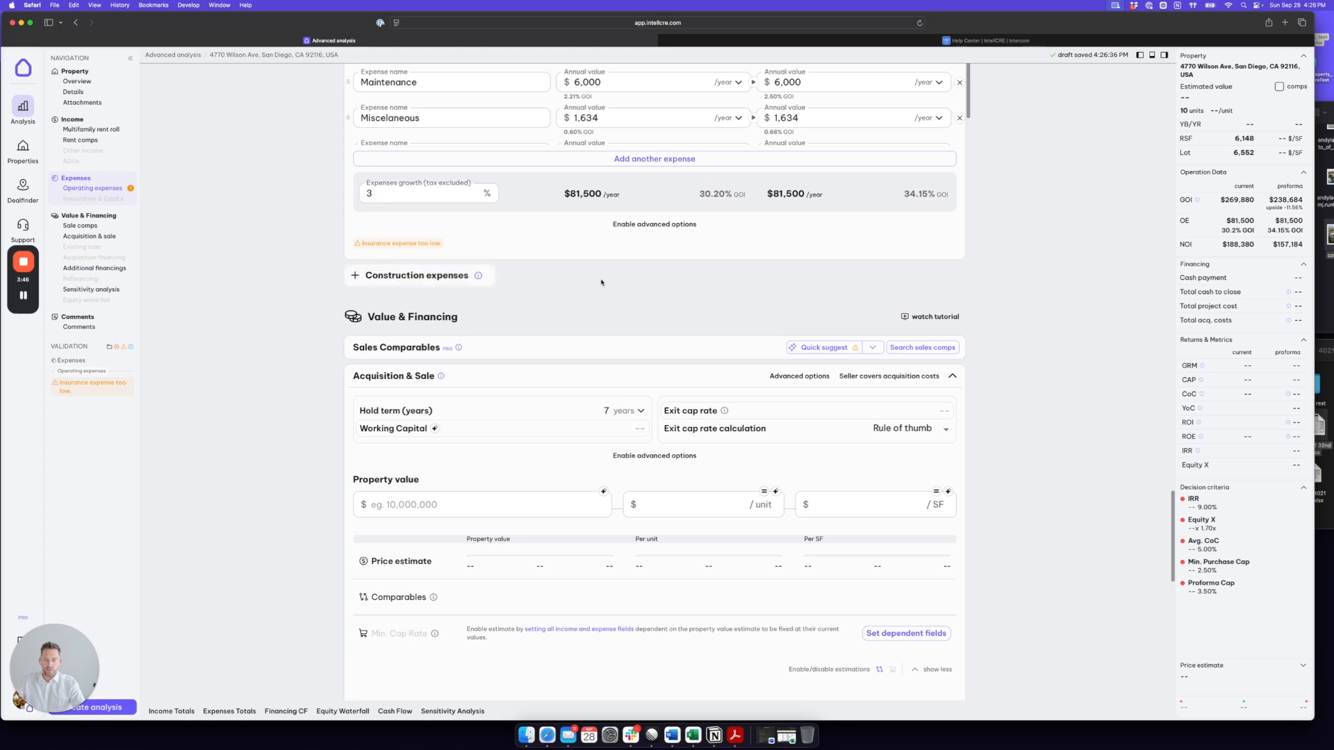
left_click_drag(458, 252, 370, 249)
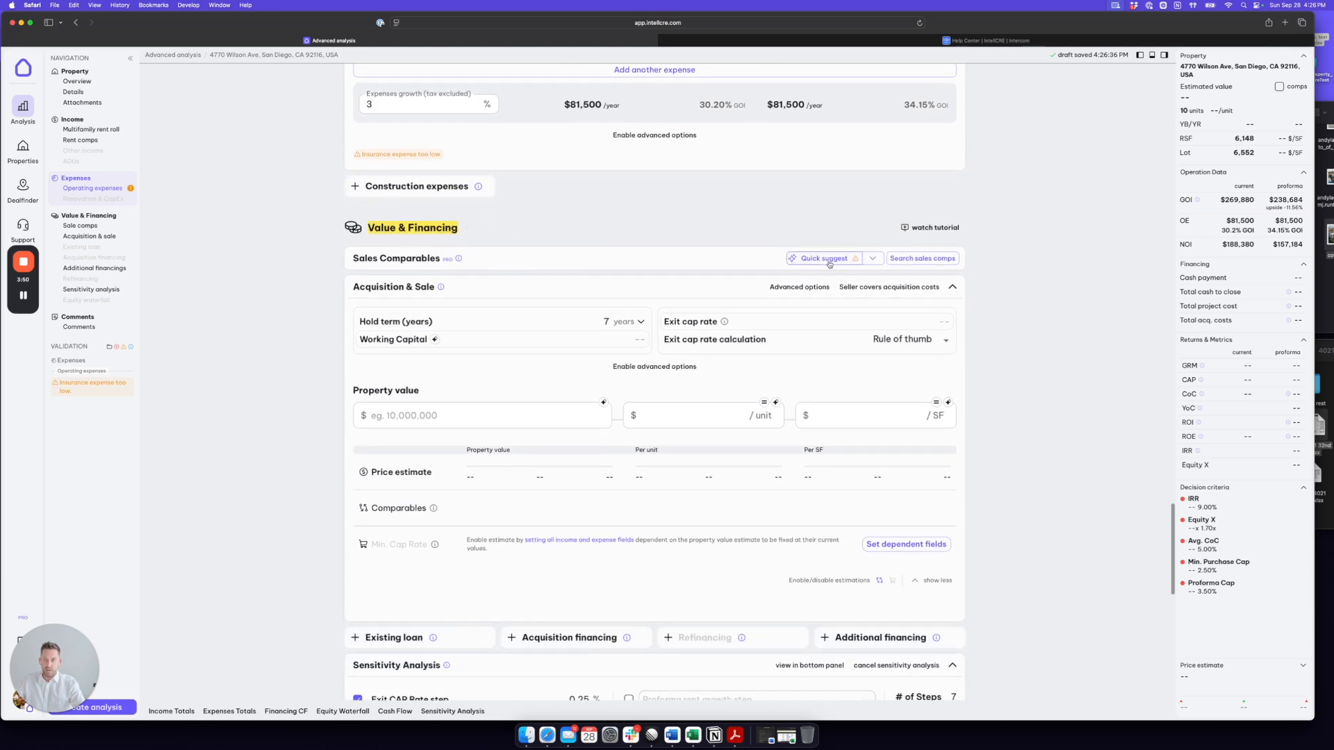
left_click(824, 259)
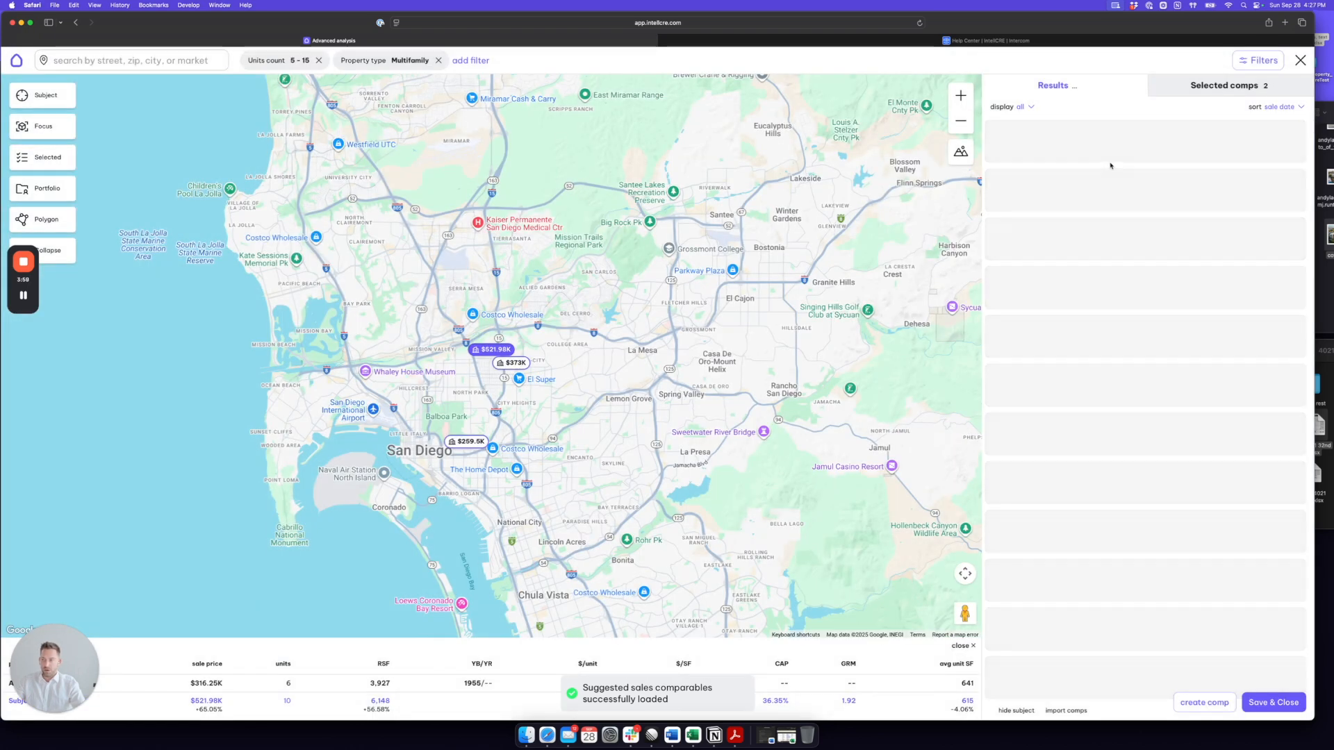
Step: Add the $3.54M, 7-unit property sold 01/13/2023 from the map as a sales comparable and return to the analysis
left_click(1259, 60)
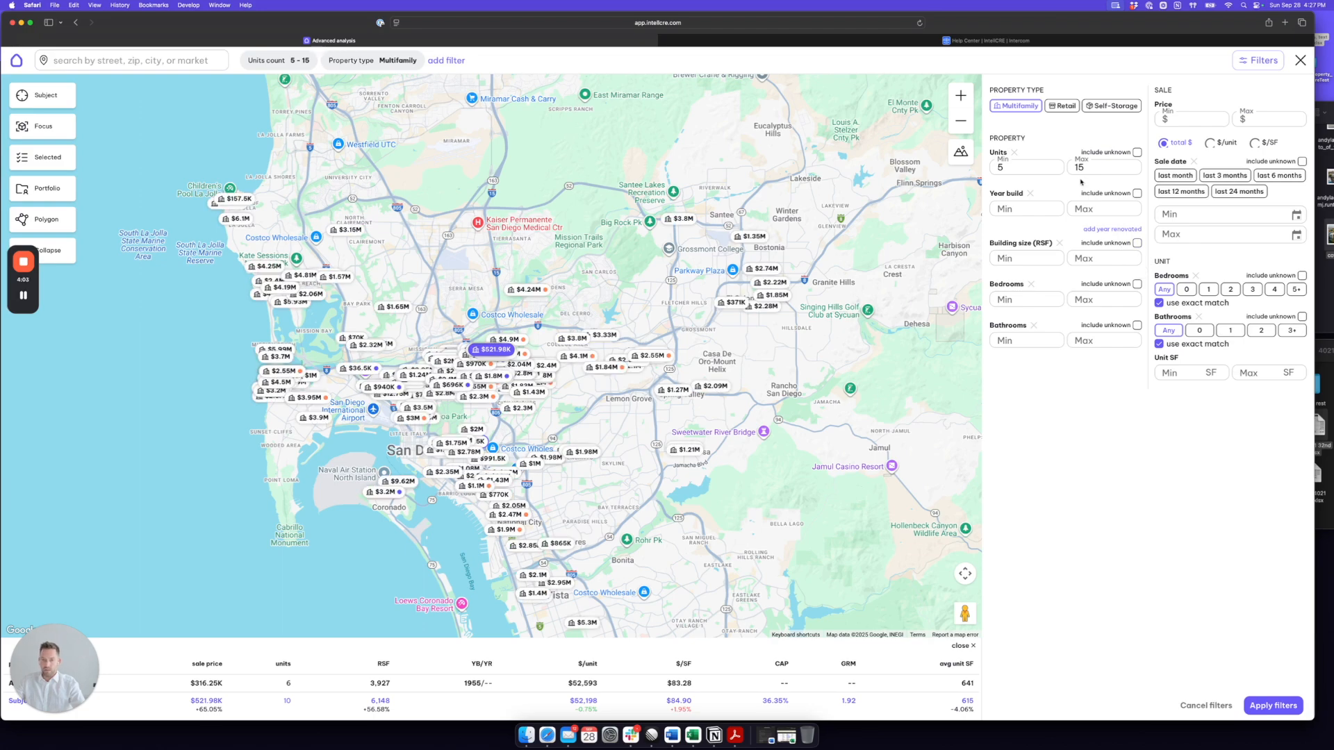
left_click(962, 125)
left_click(961, 96)
left_click(961, 96)
left_click(961, 96)
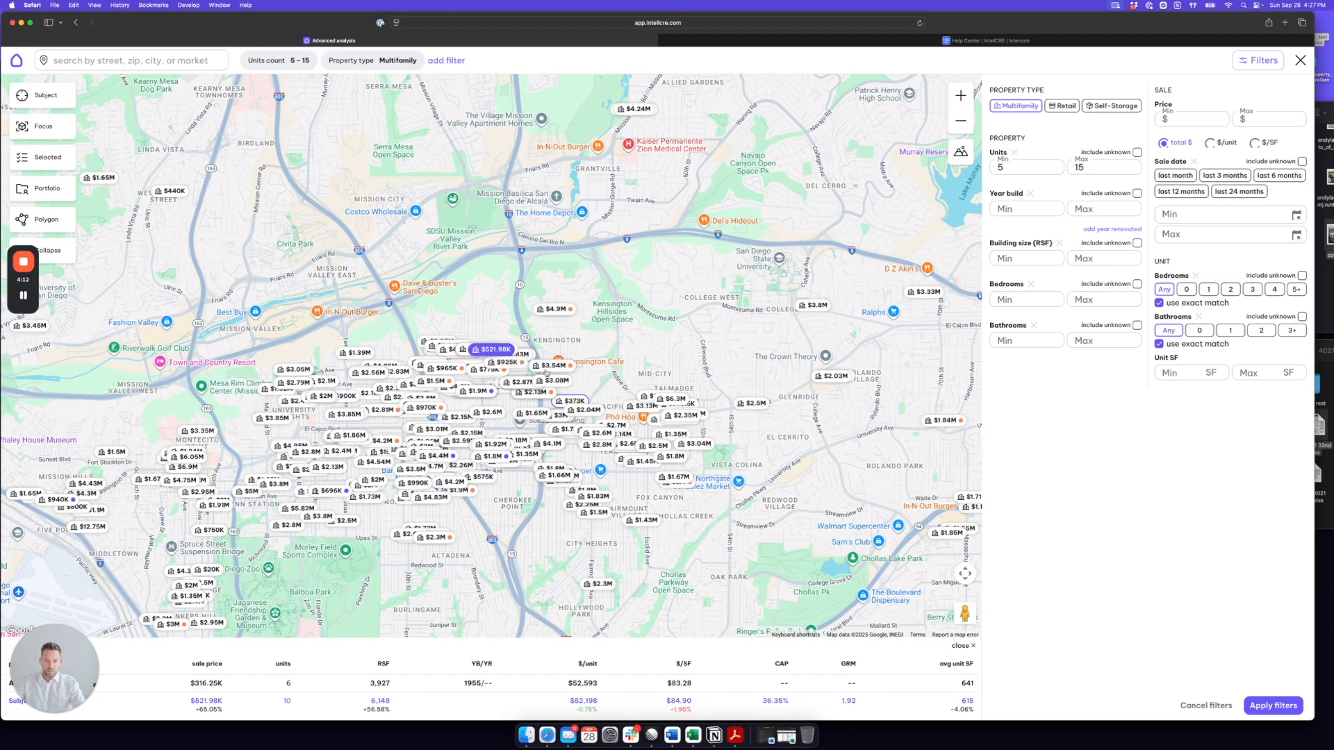
left_click(552, 368)
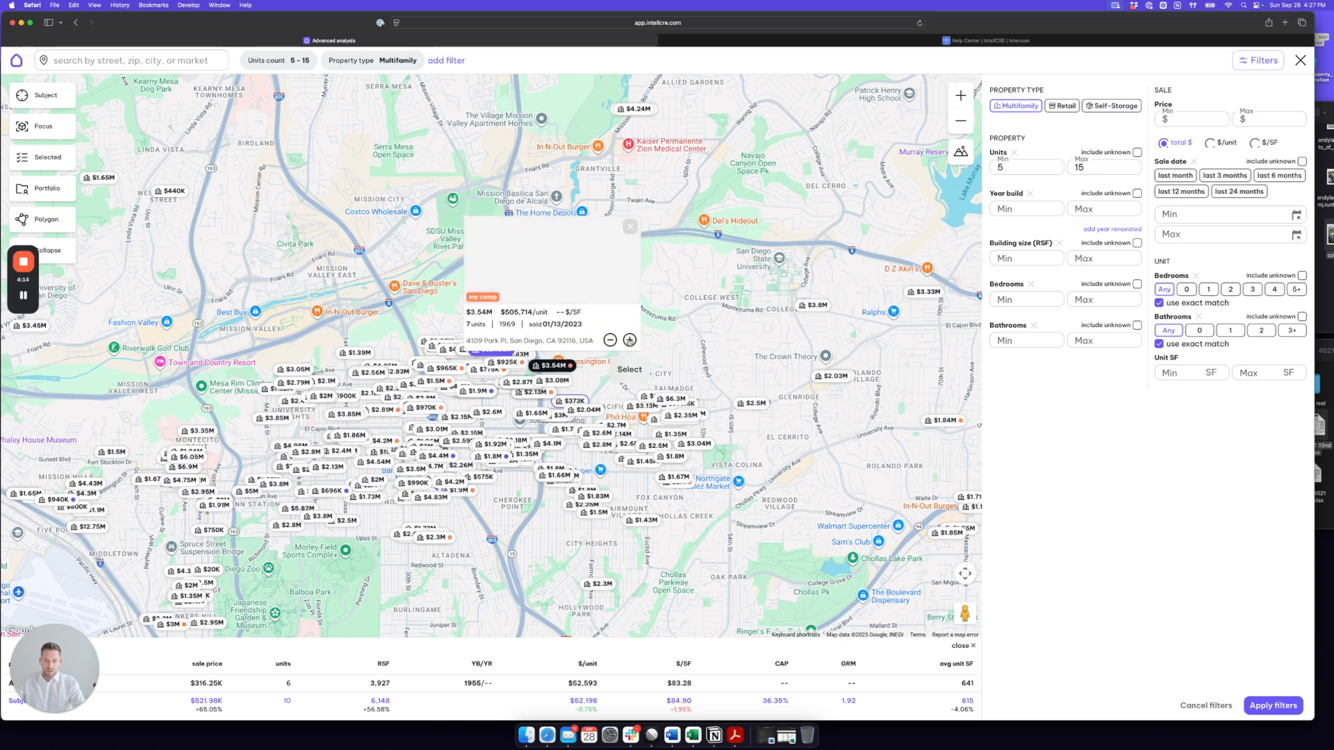
left_click(629, 340)
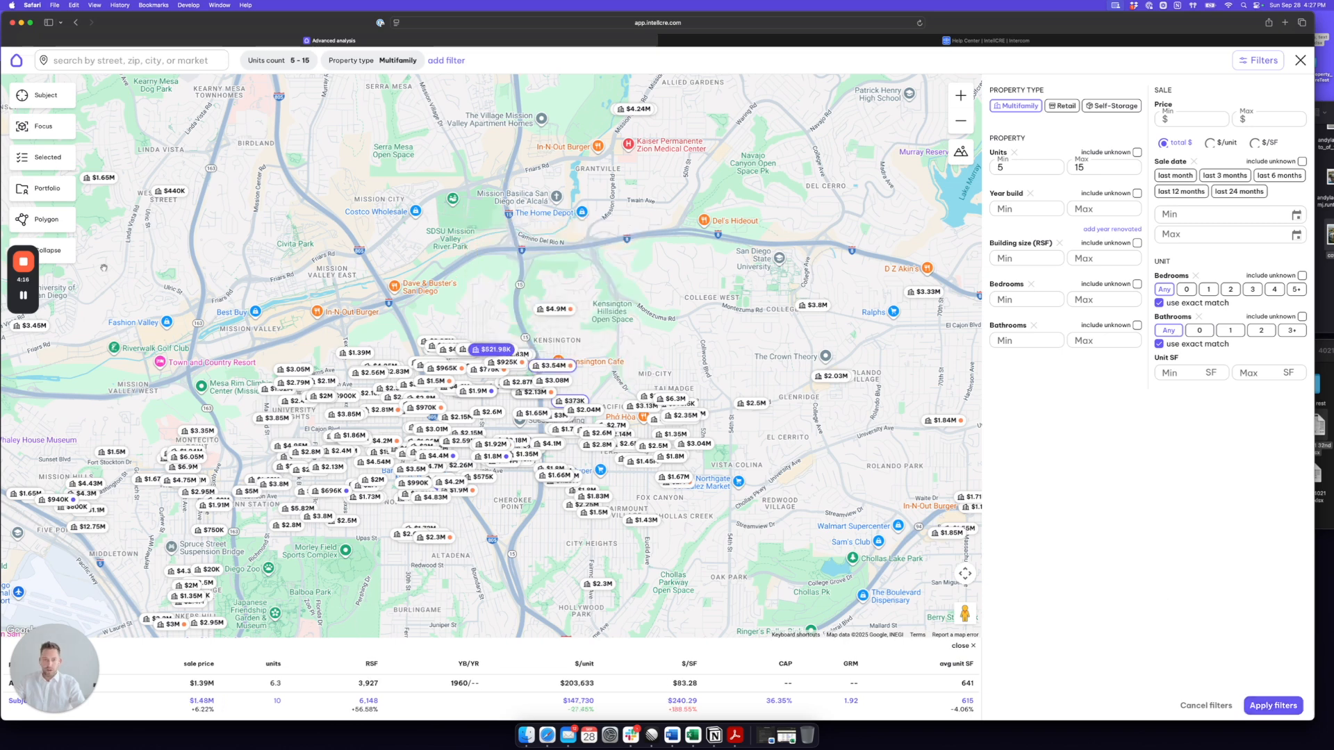
left_click(1275, 706)
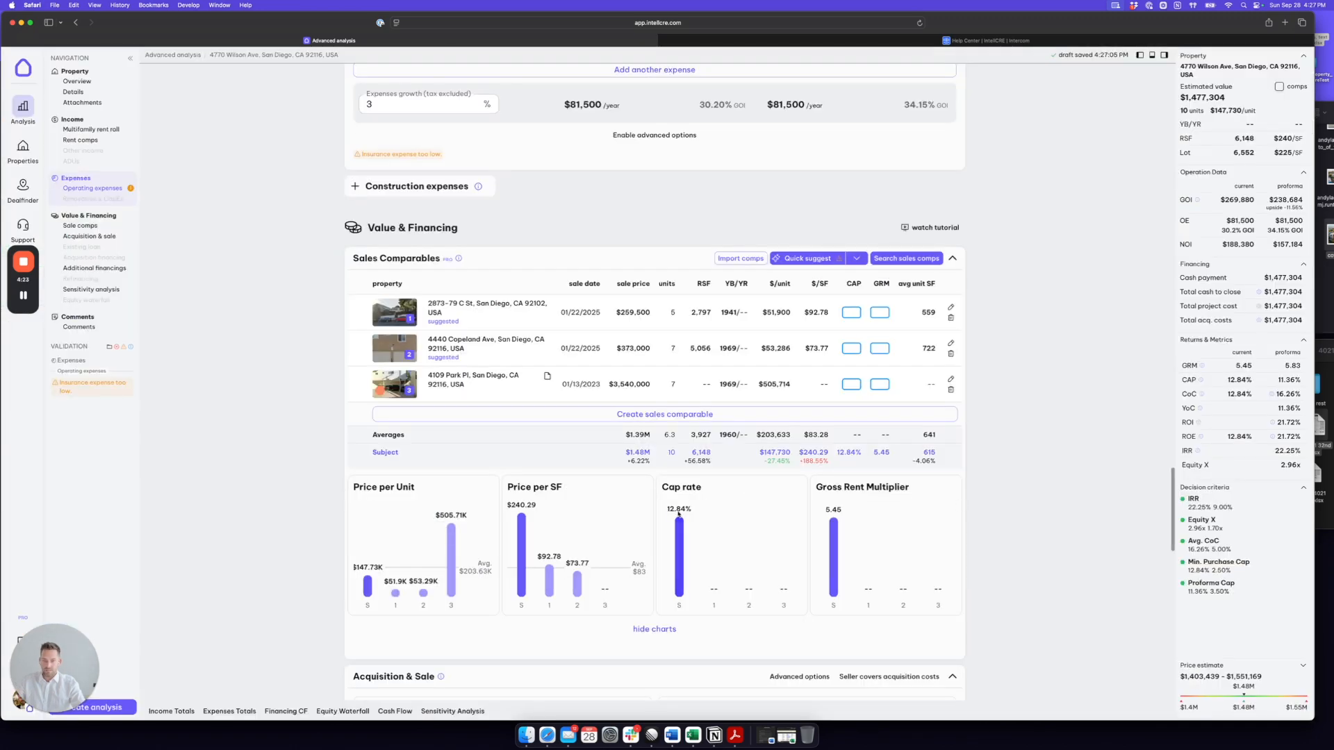
Step: Set the property value in Acquisition & Sale to $1,600,000
scroll(678, 514, "down", 5)
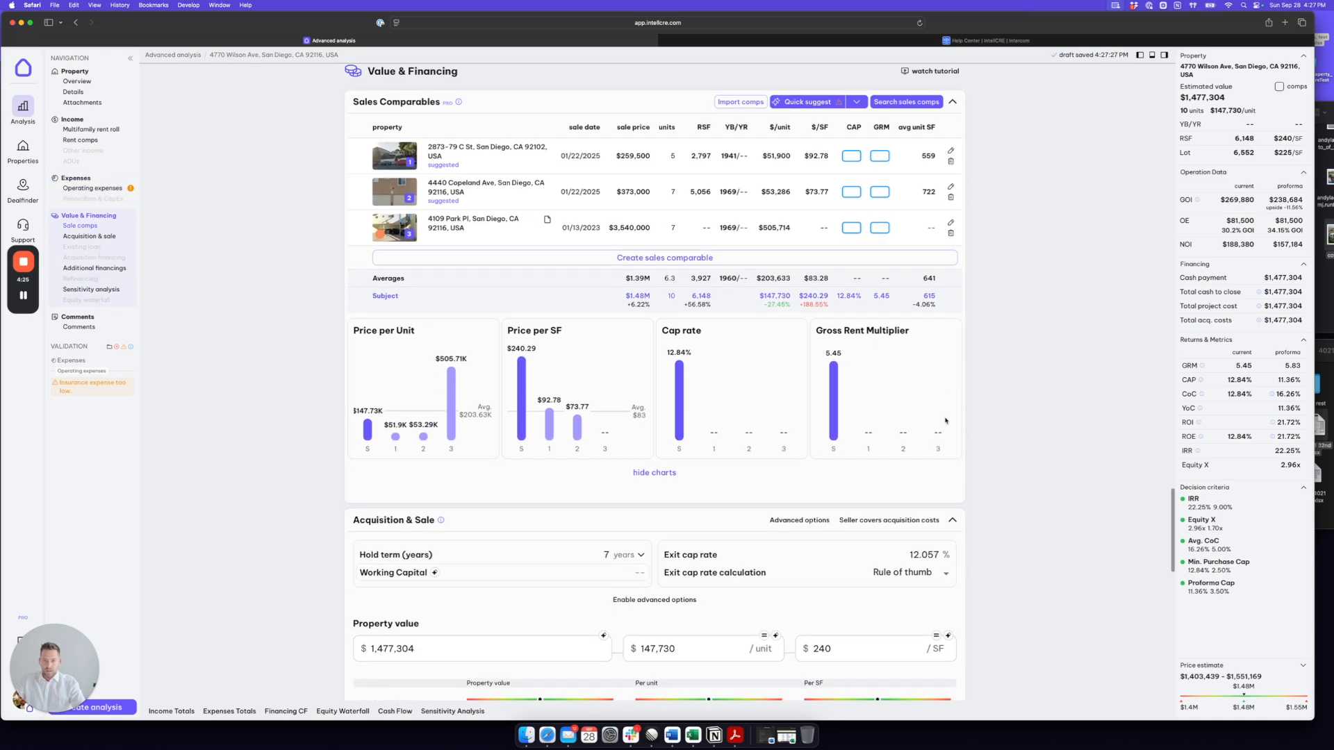
scroll(945, 420, "down", 6)
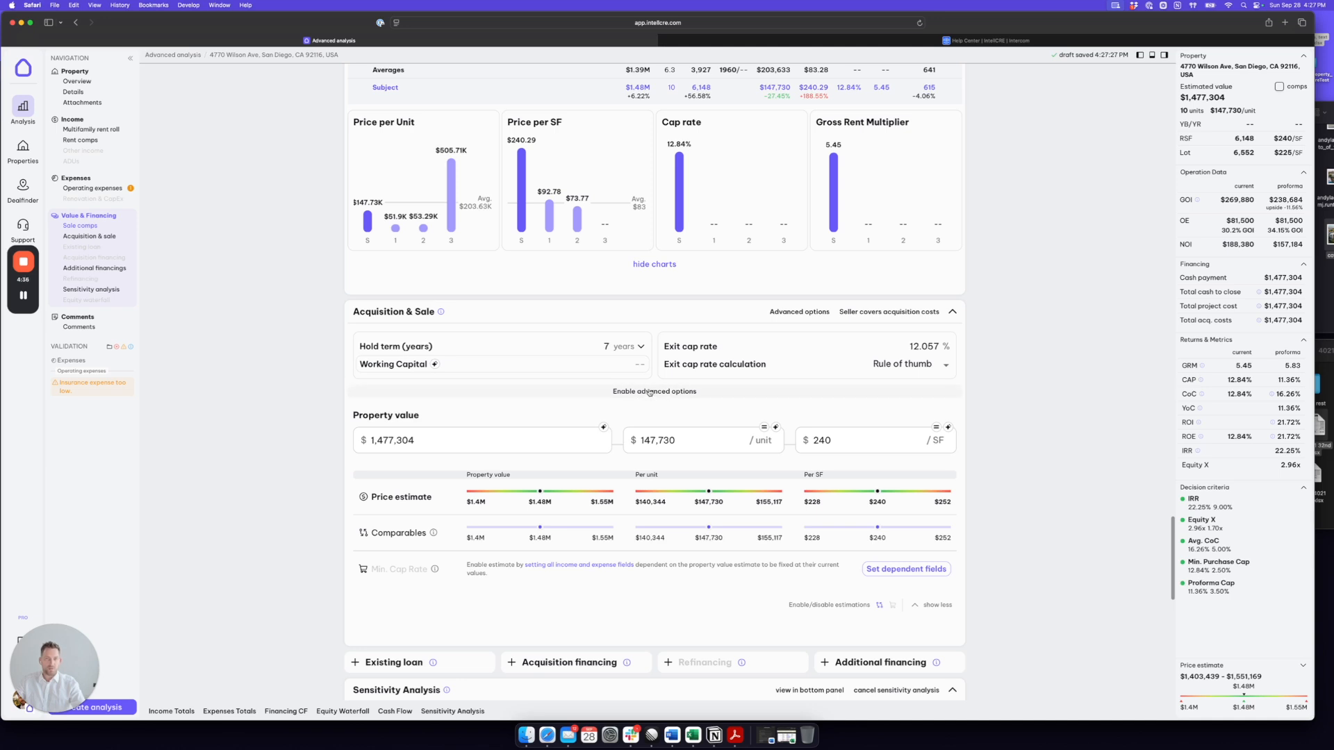
scroll(1036, 397, "down", 3)
scroll(1021, 389, "down", 2)
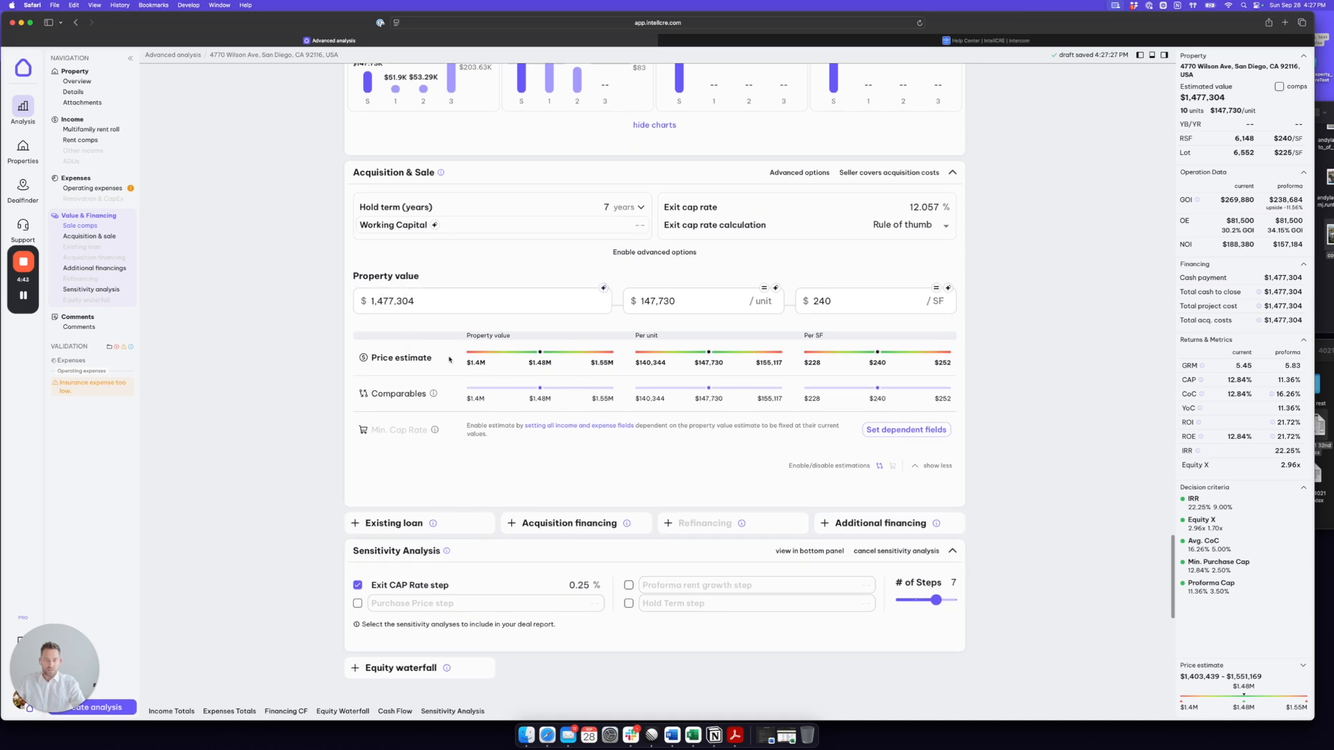
left_click_drag(418, 300, 363, 300)
key("BackSpace")
type("1,600")
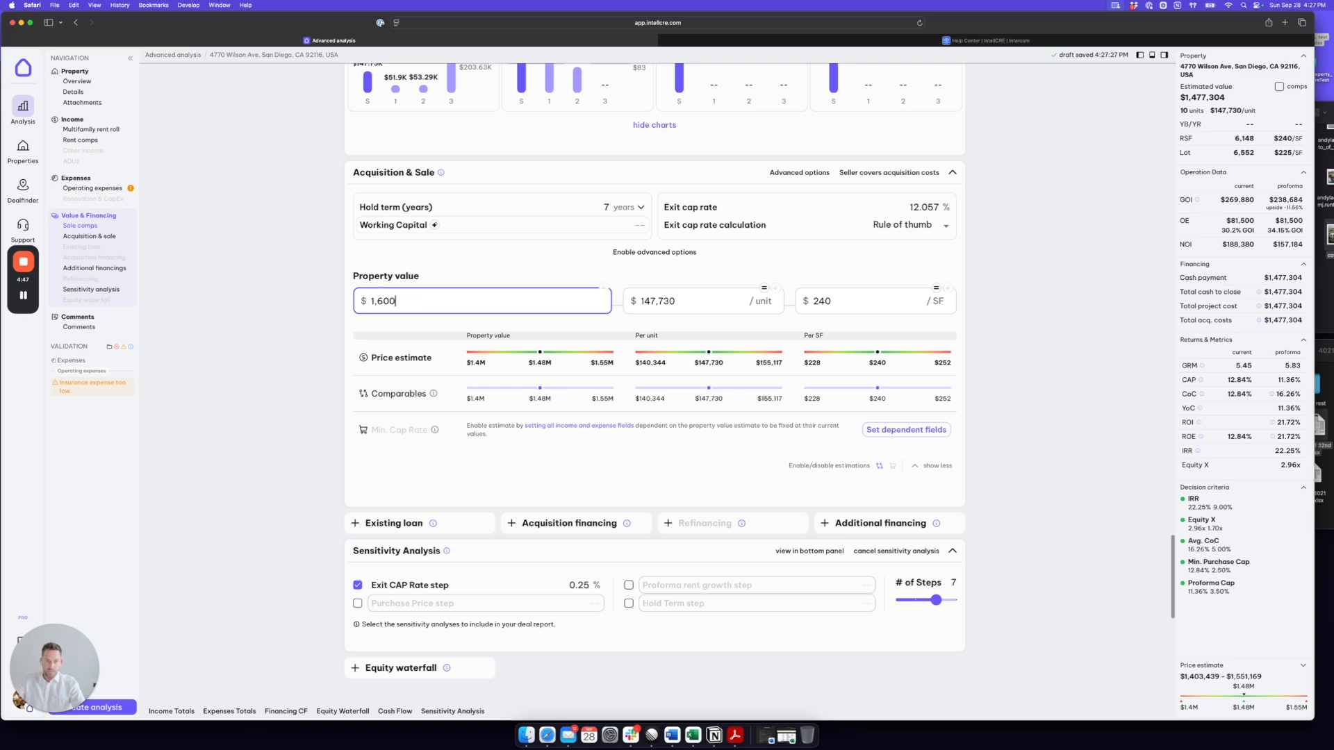
type(",000")
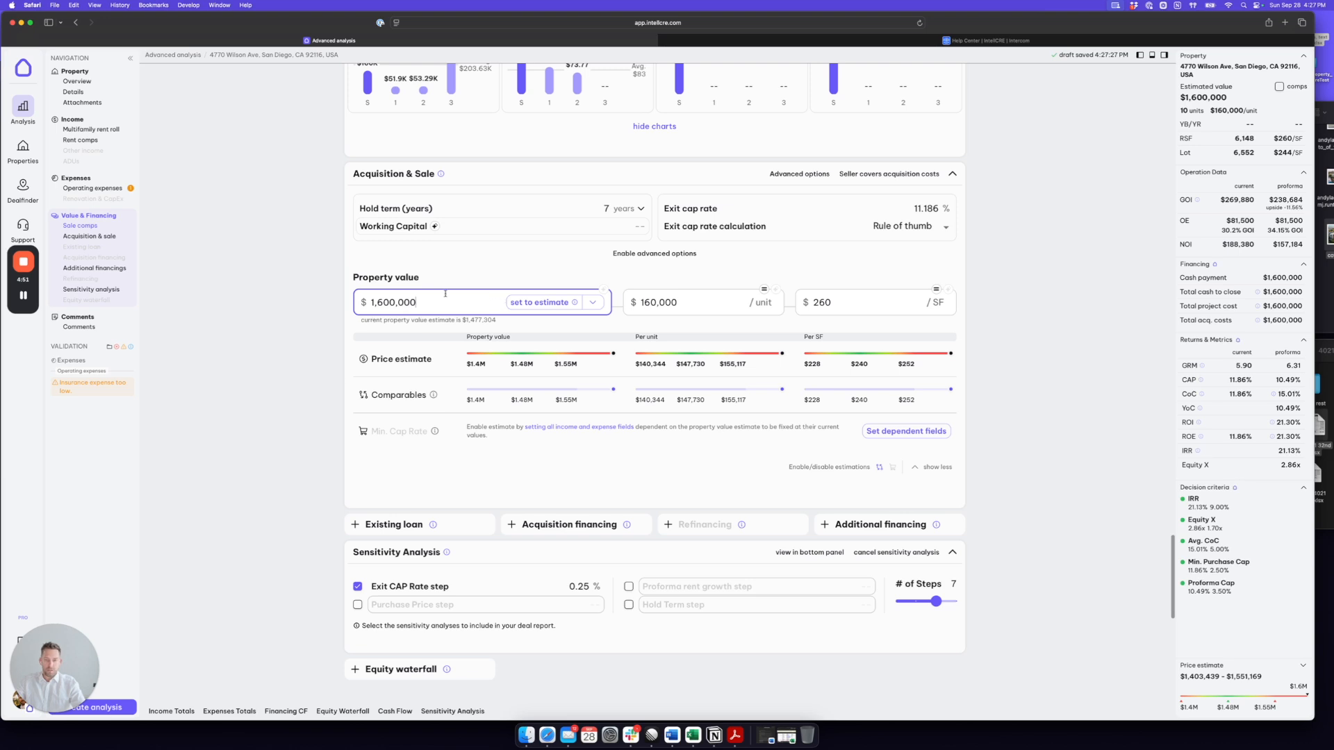
Step: Add the acquisition financing section to the deal and open its LTV value for editing
scroll(865, 354, "down", 3)
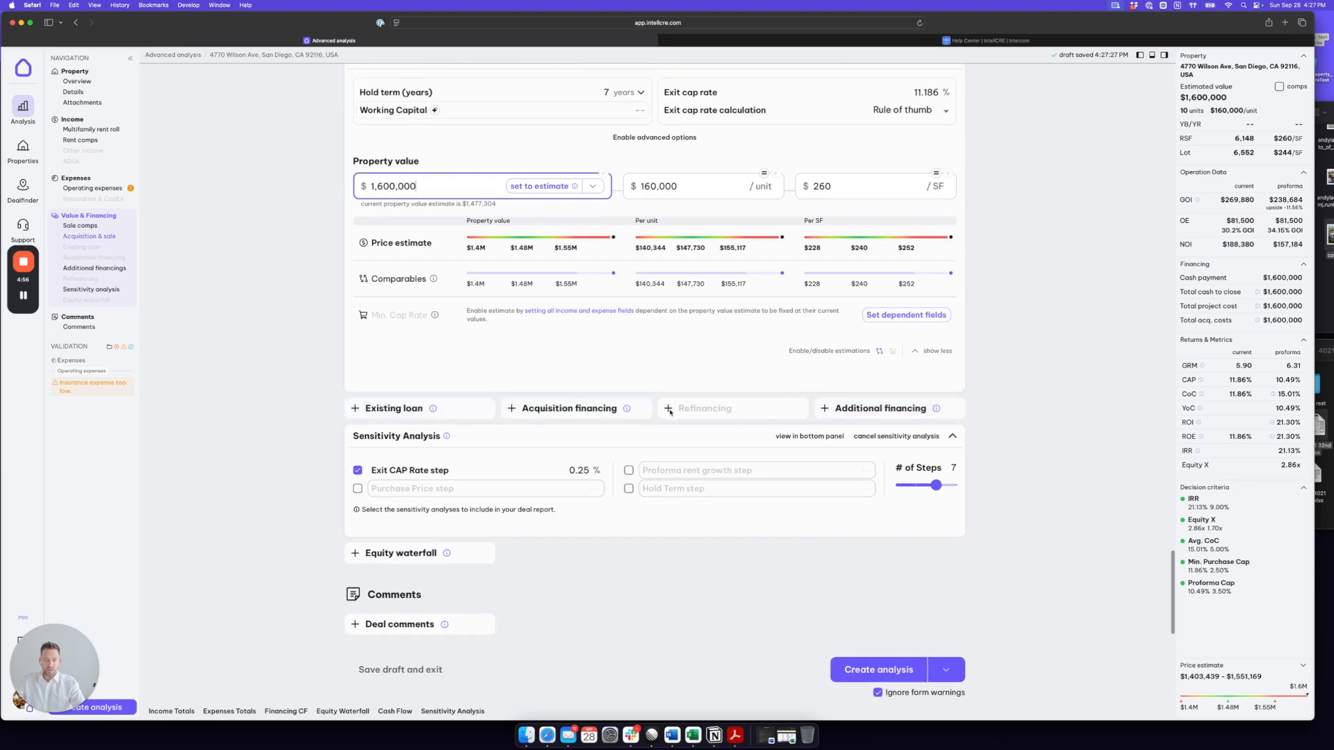
left_click(587, 408)
scroll(680, 387, "up", 5)
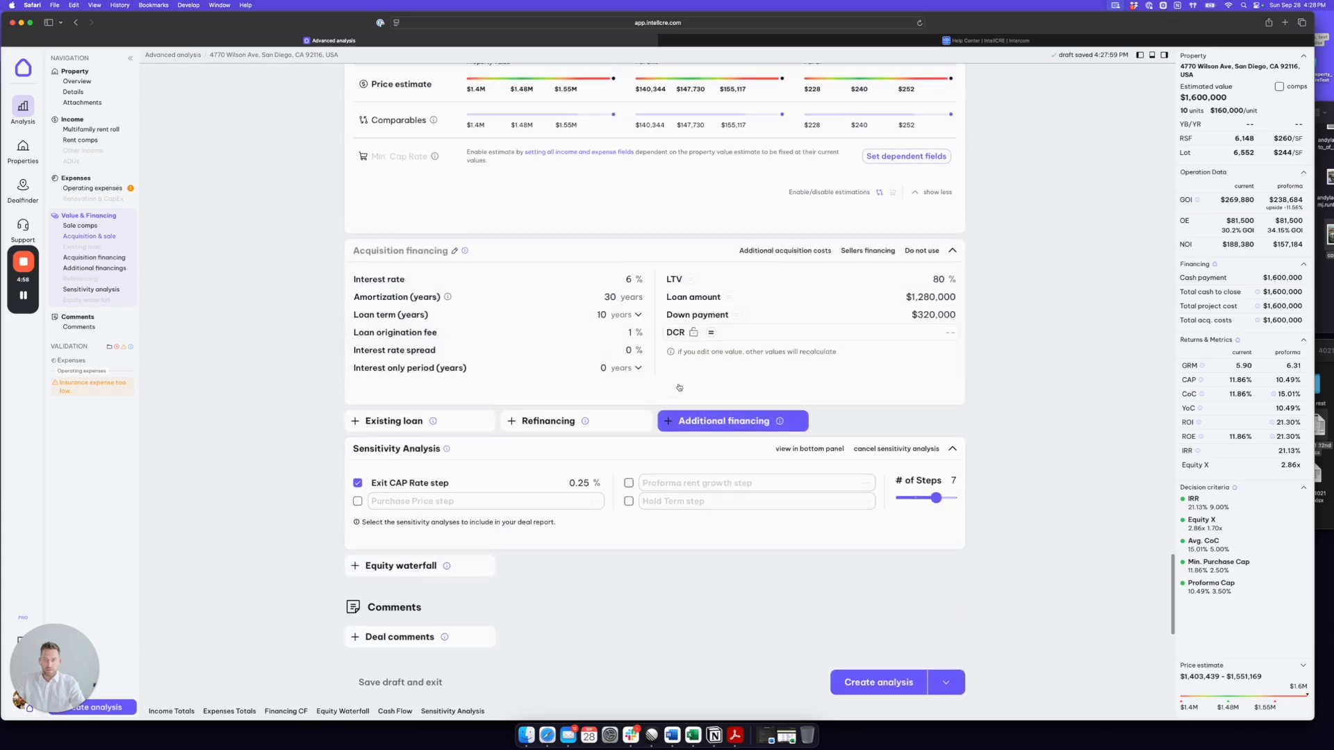
double_click(938, 314)
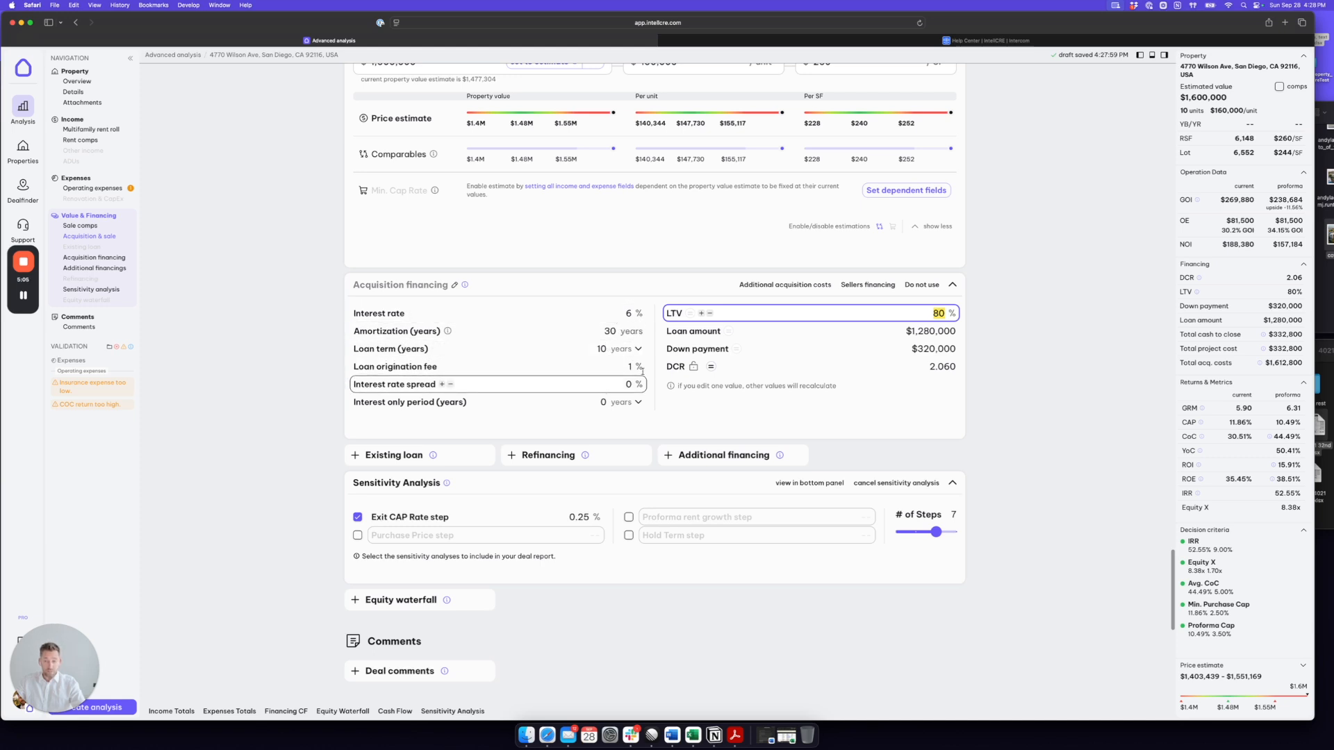
Step: Create the analysis from the completed form and open the property's Analyses page
scroll(934, 352, "down", 3)
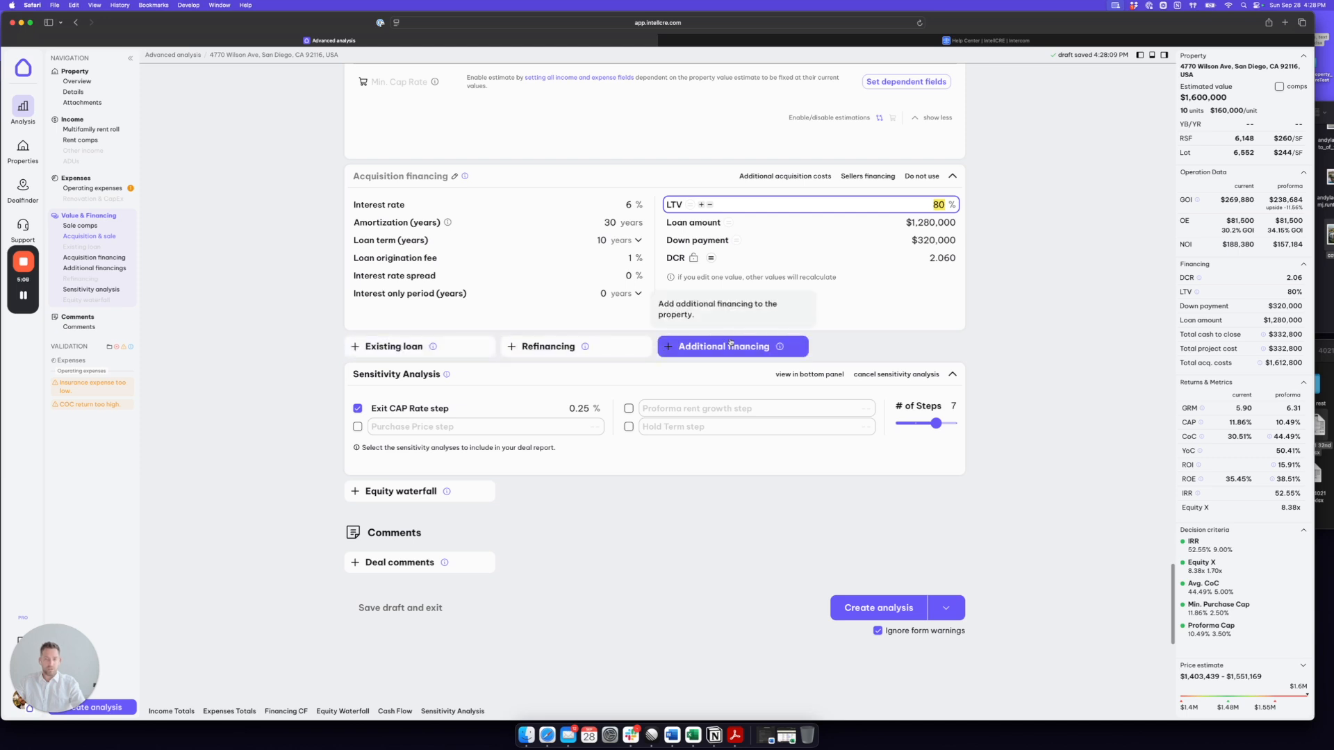
scroll(1000, 335, "down", 2)
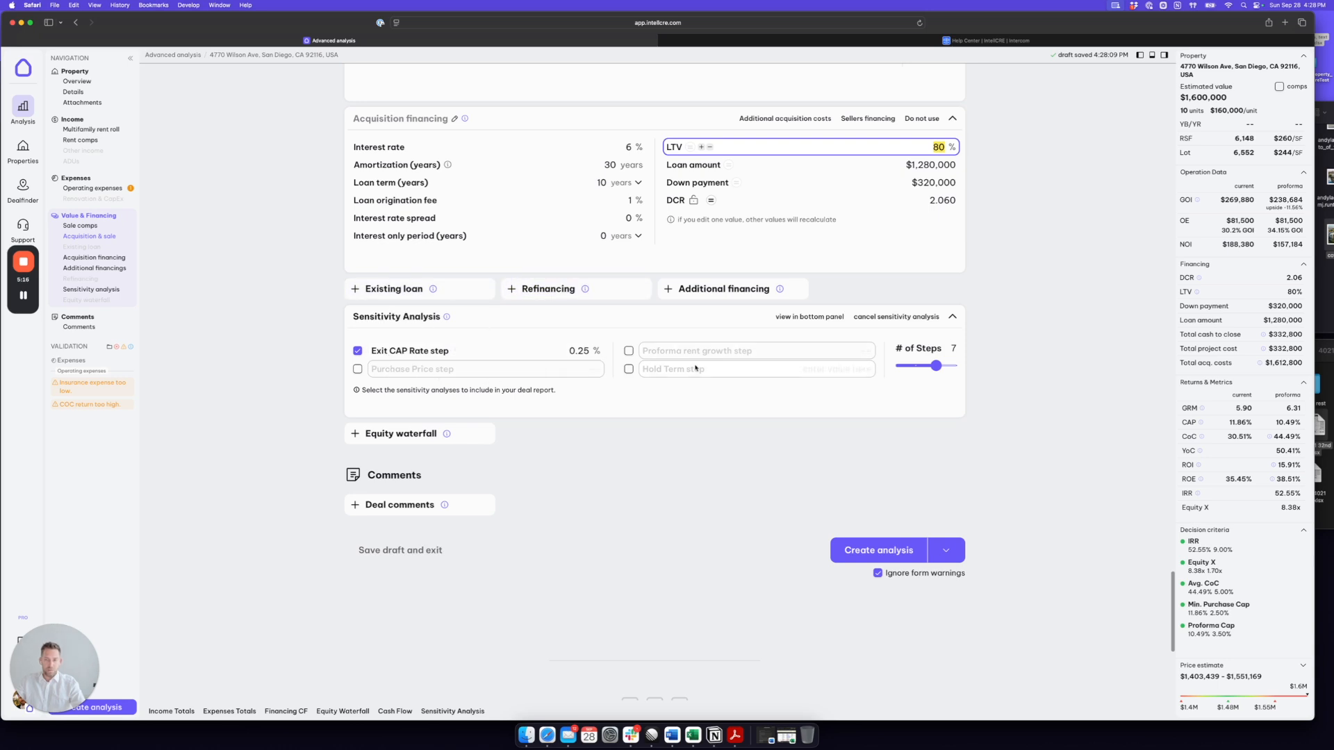
scroll(979, 366, "down", 2)
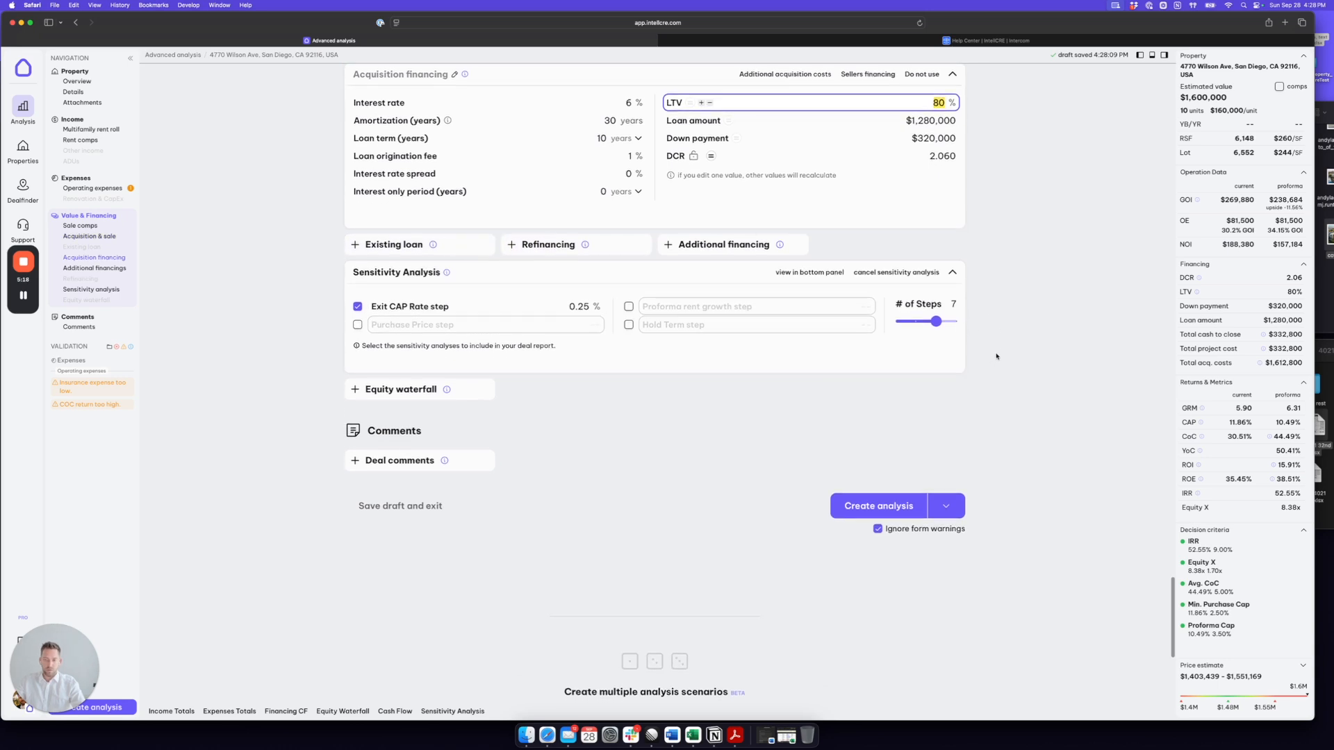
scroll(997, 356, "down", 1)
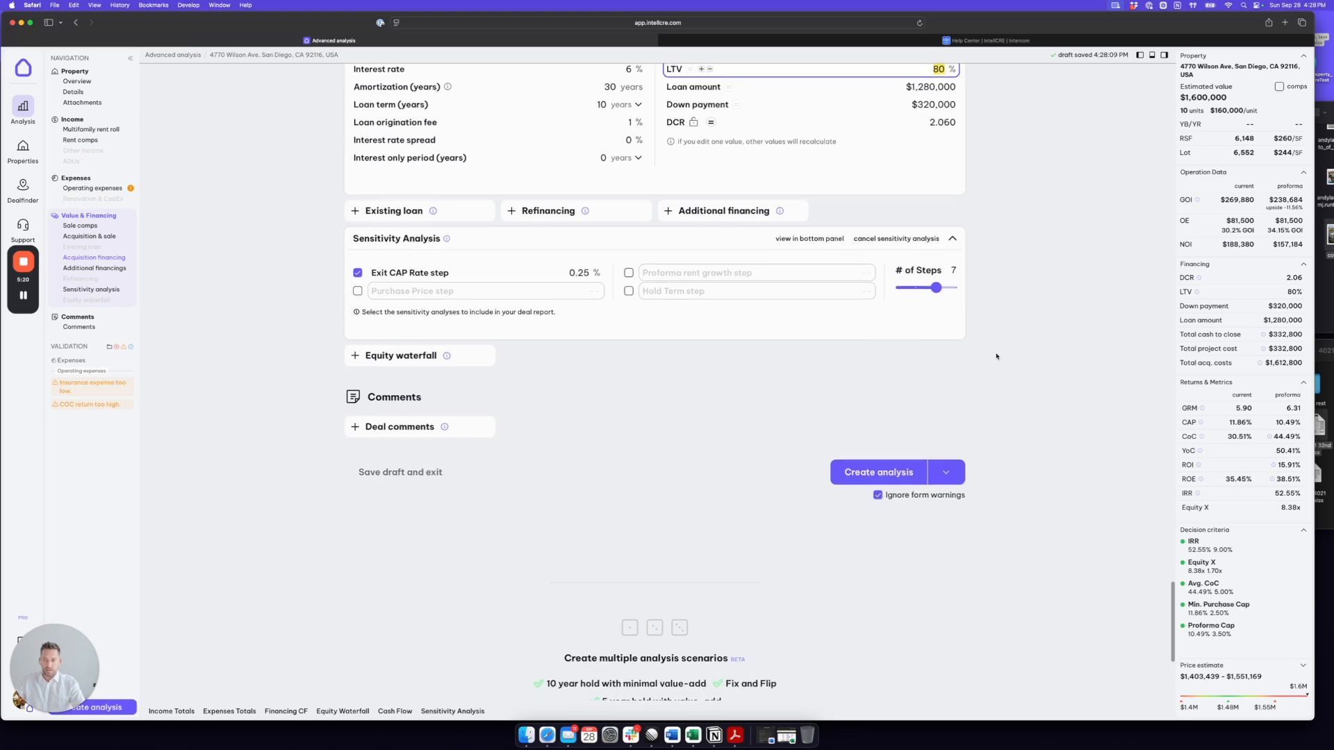
left_click(394, 427)
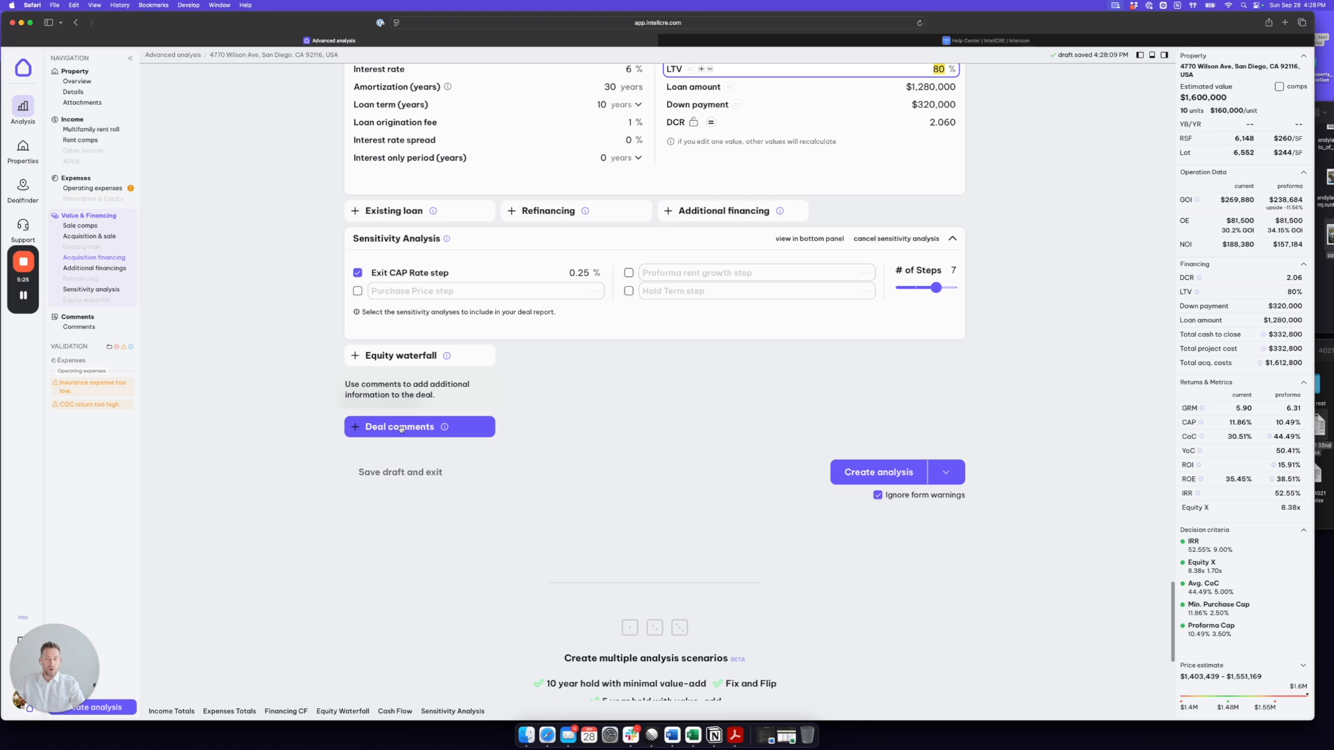
scroll(716, 455, "up", 1)
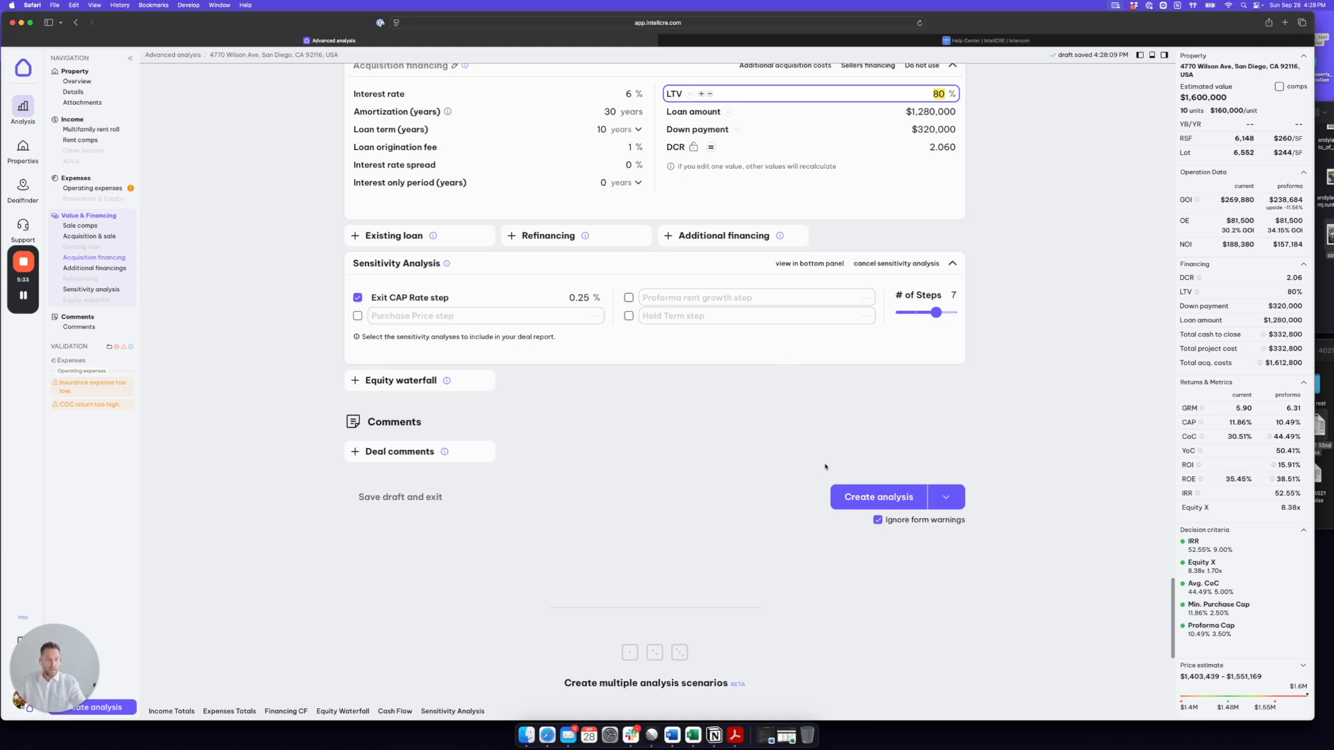
left_click(876, 497)
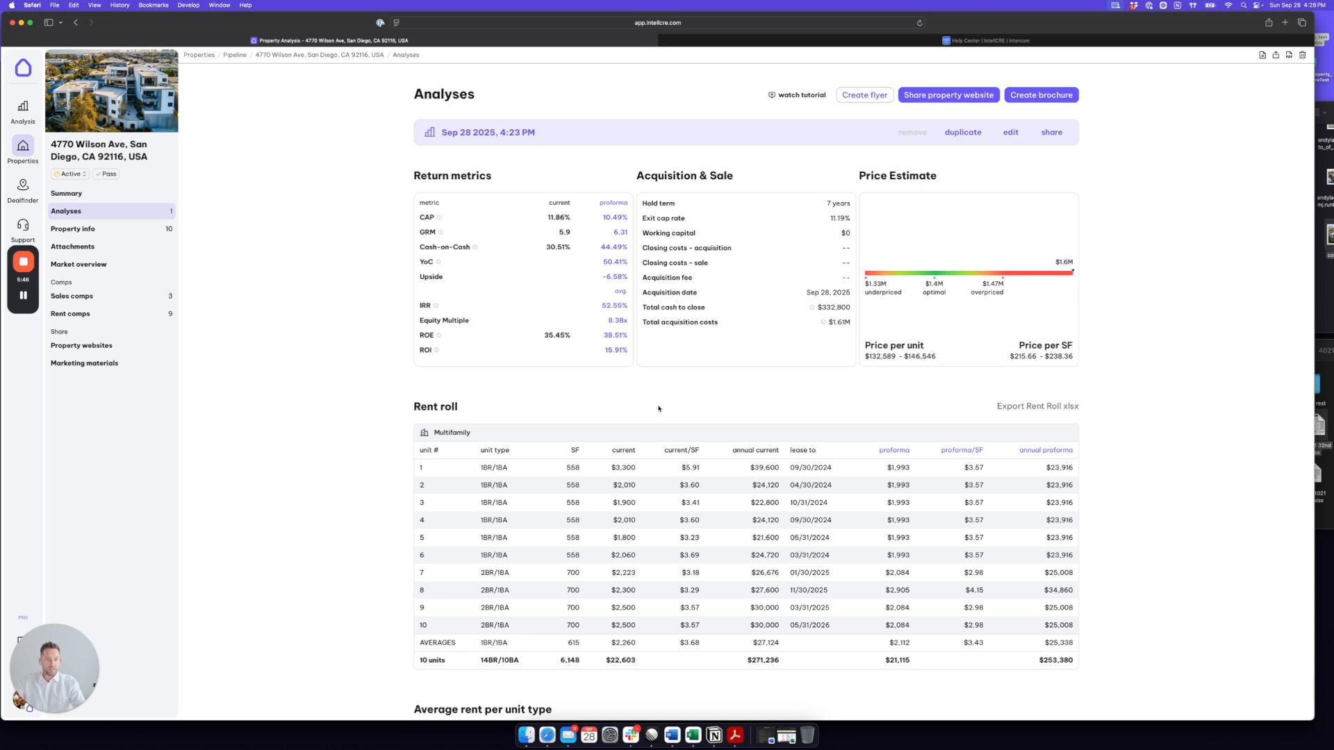
left_click(76, 212)
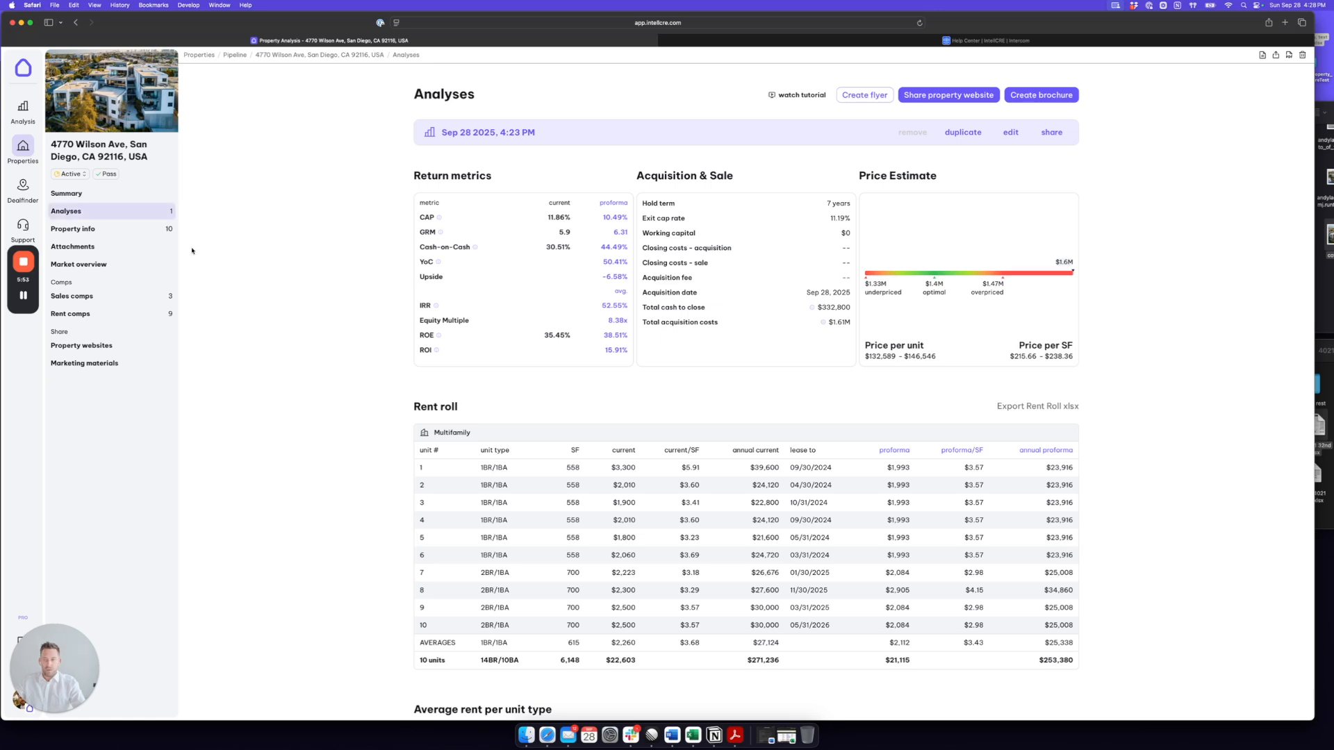